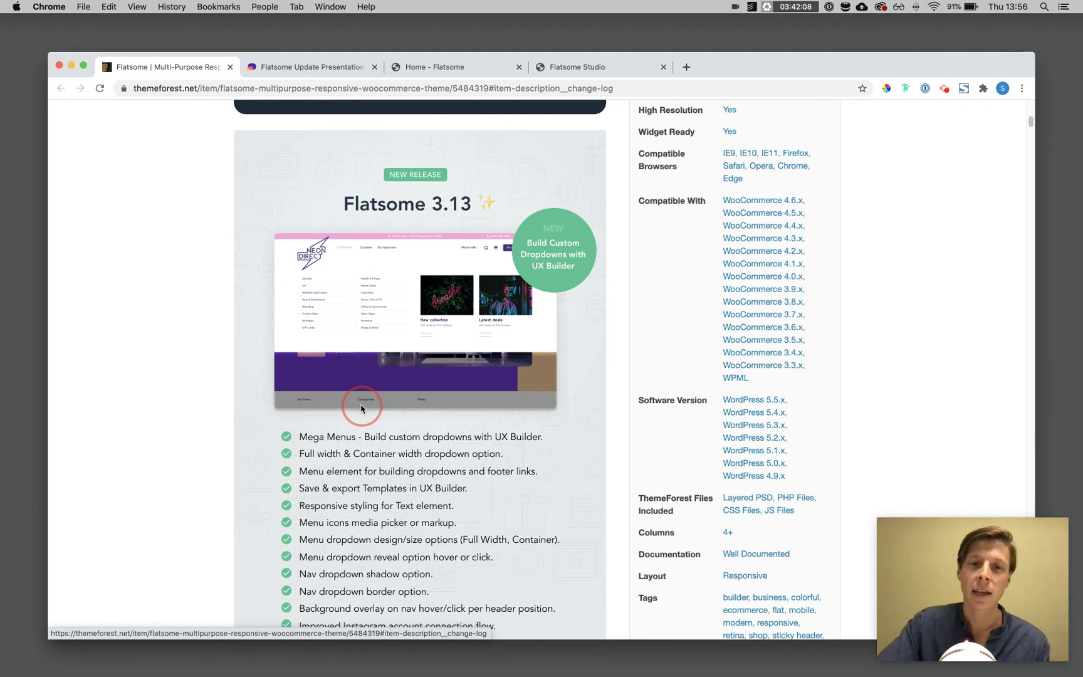
# Step: Scroll through the Flatsome 3.13 changelog, then switch to the 'Home - Flatsome' tab
pyautogui.scroll(5, 361, 408)
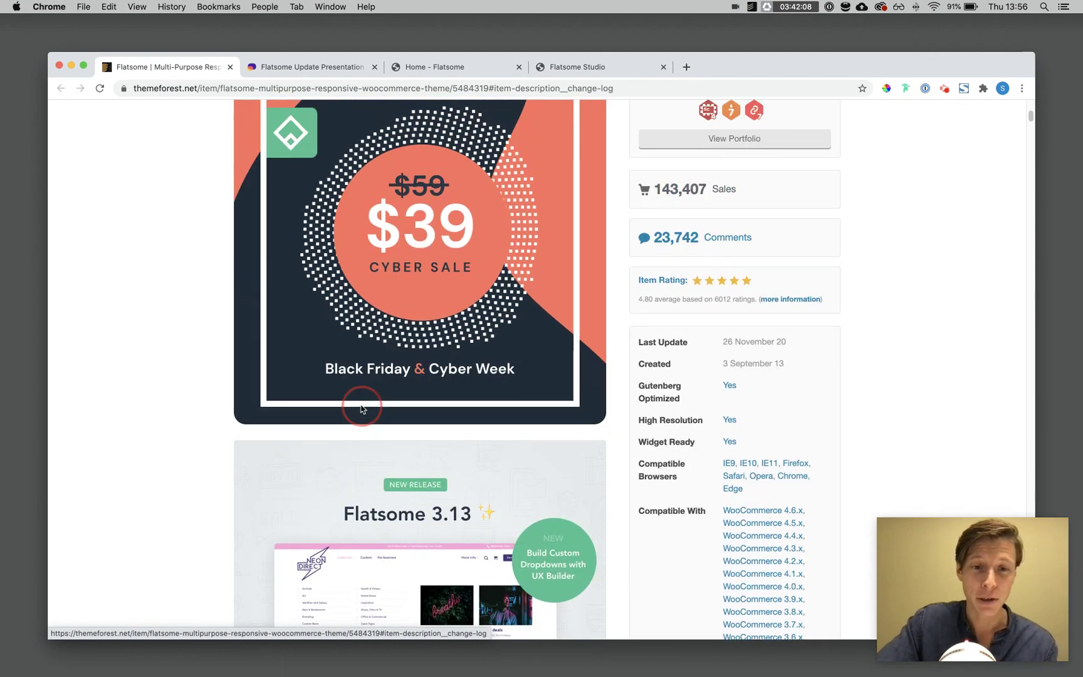
pyautogui.scroll(1, 361, 408)
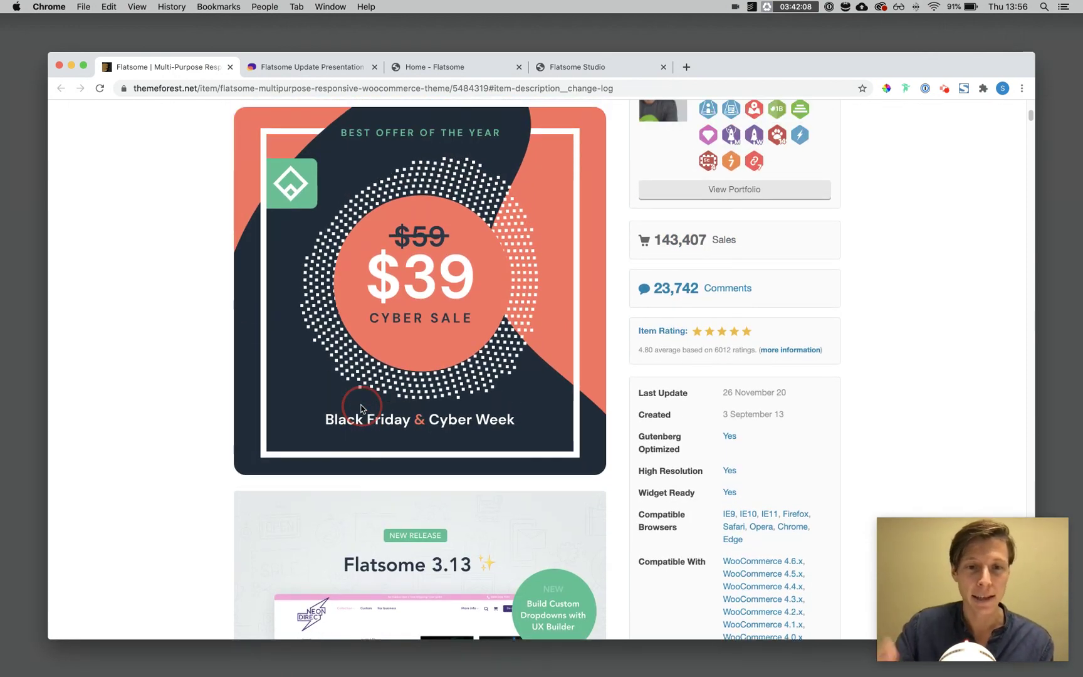
pyautogui.scroll(-6, 361, 408)
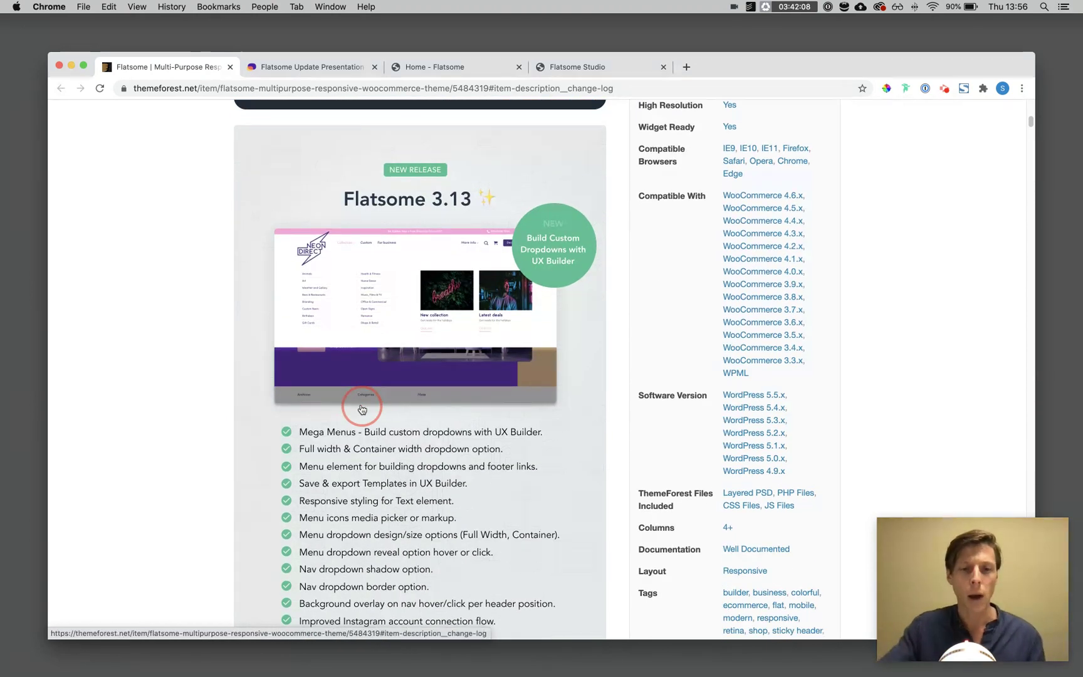
pyautogui.click(428, 74)
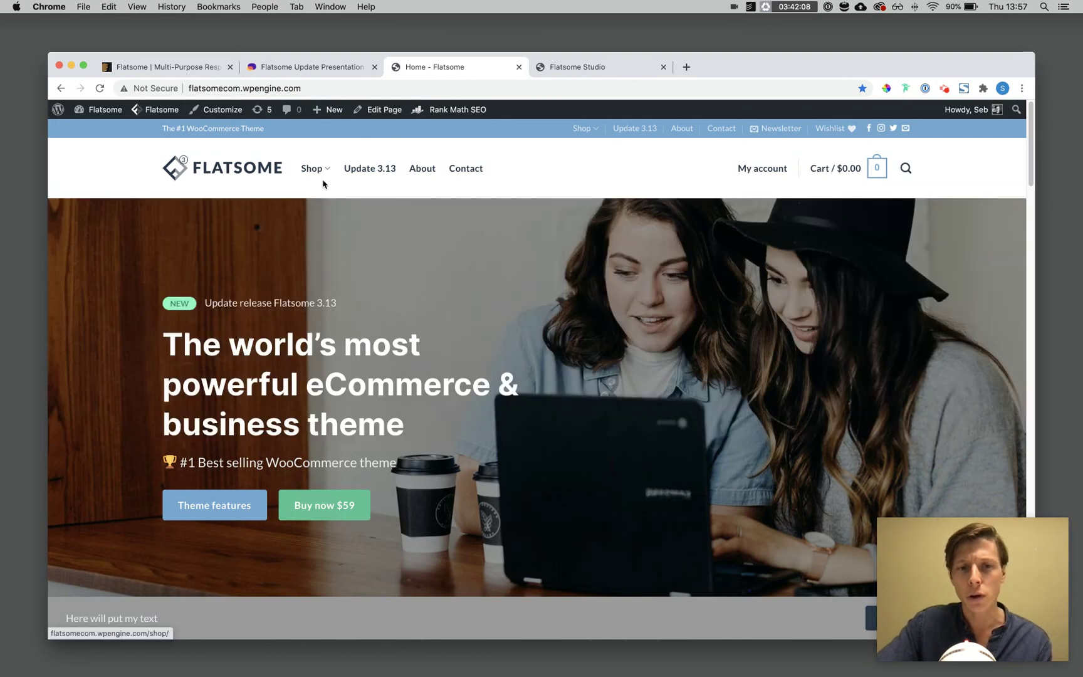
# Step: Preview the Shop mega menu on the home page, then switch to the Flatsome Studio tab
pyautogui.moveTo(327, 173)
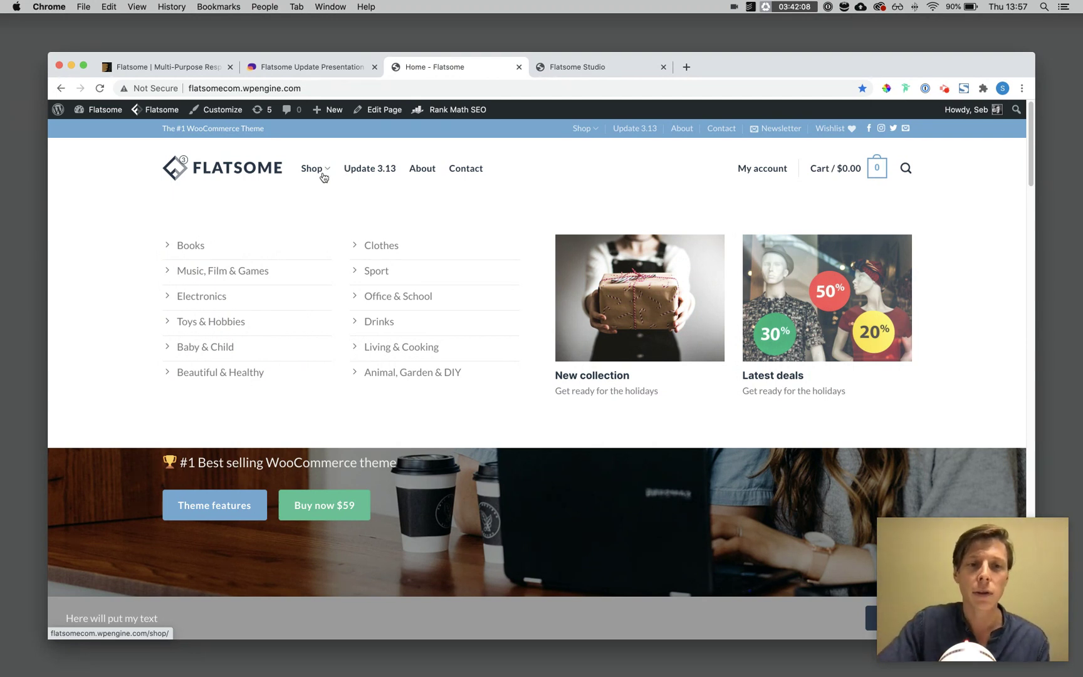
pyautogui.moveTo(230, 234)
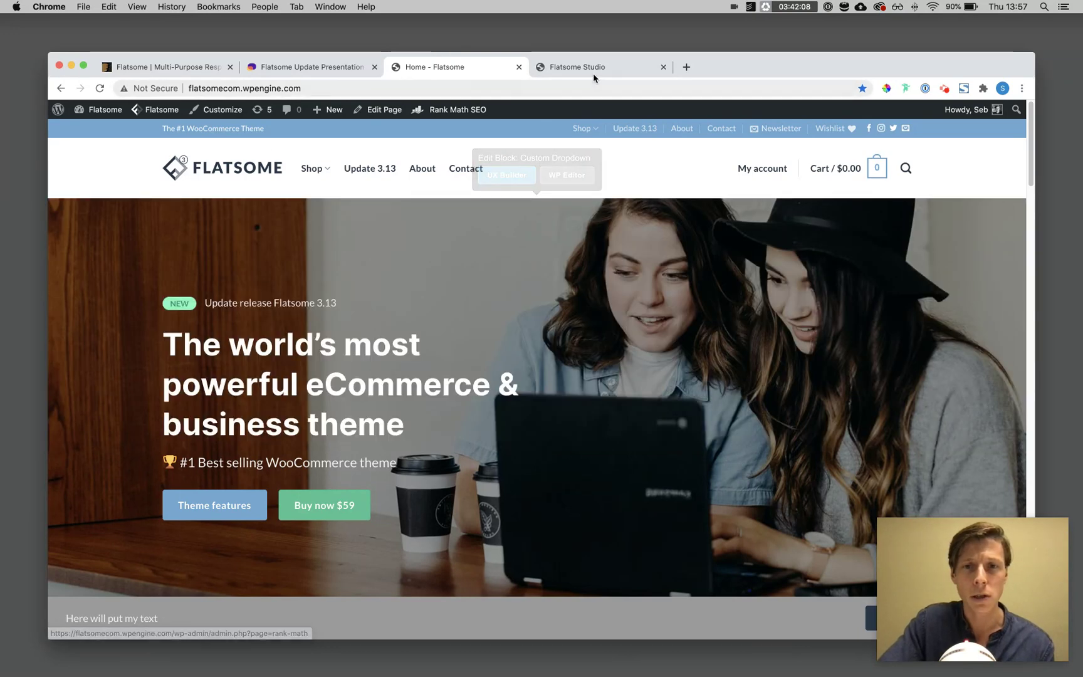
pyautogui.click(594, 74)
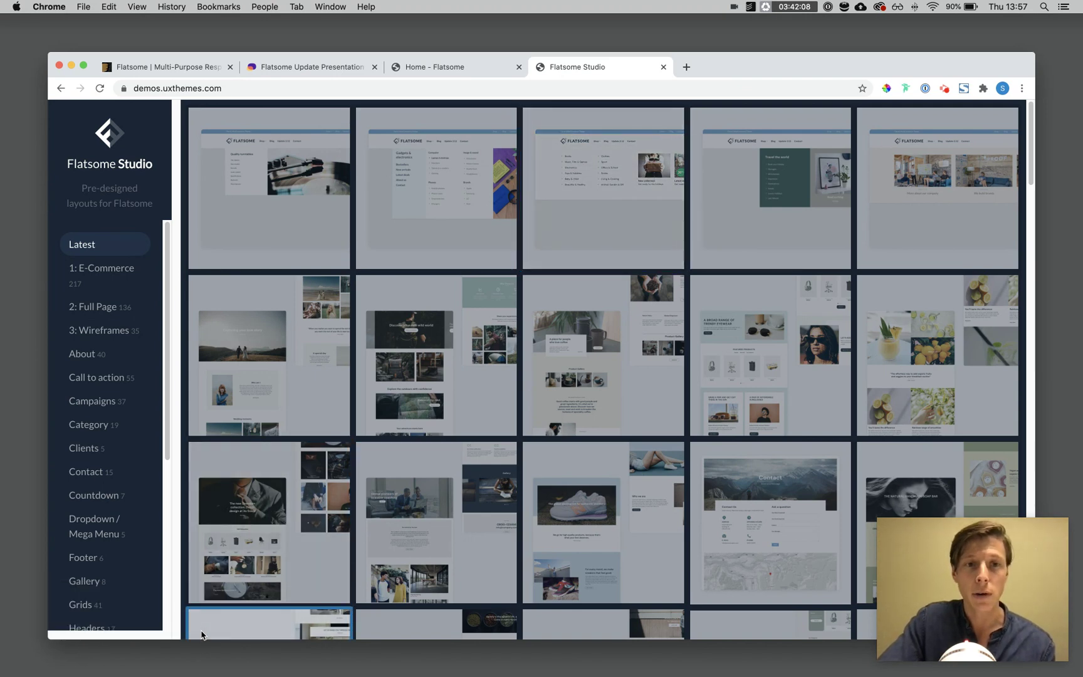
# Step: Switch to the 'Flatsome Update Presentation' tab showing the Mega Menu & Dropdown slide
pyautogui.click(313, 67)
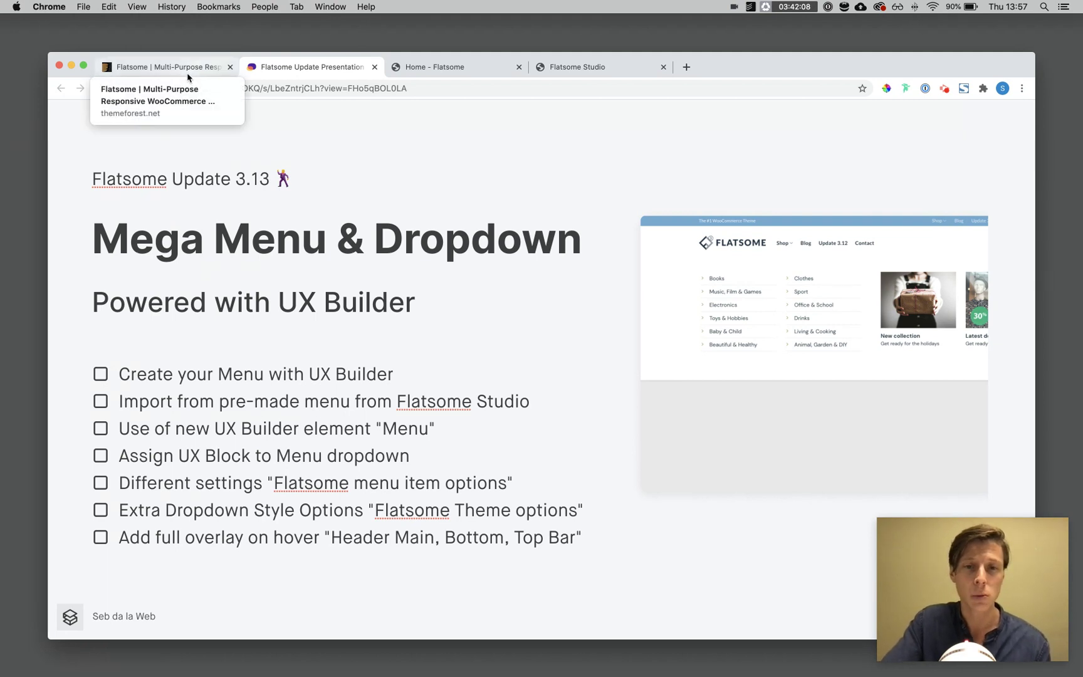
# Step: In WP admin, publish a new UX Block titled 'Custom Dropdown' and open it in UX Builder
pyautogui.click(470, 73)
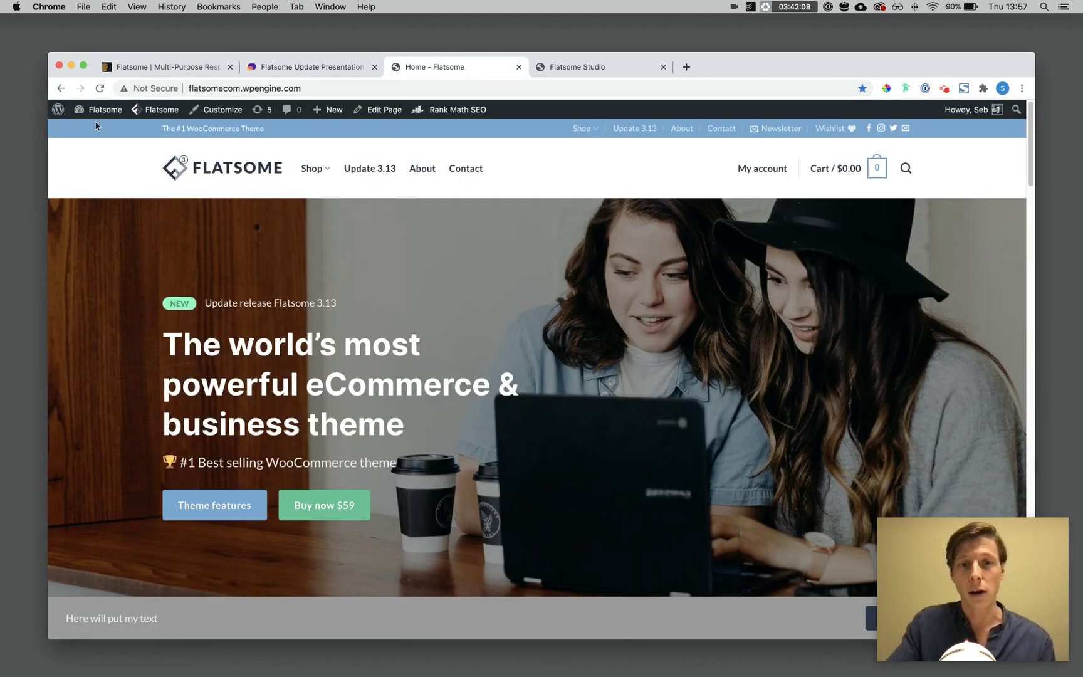
pyautogui.click(60, 113)
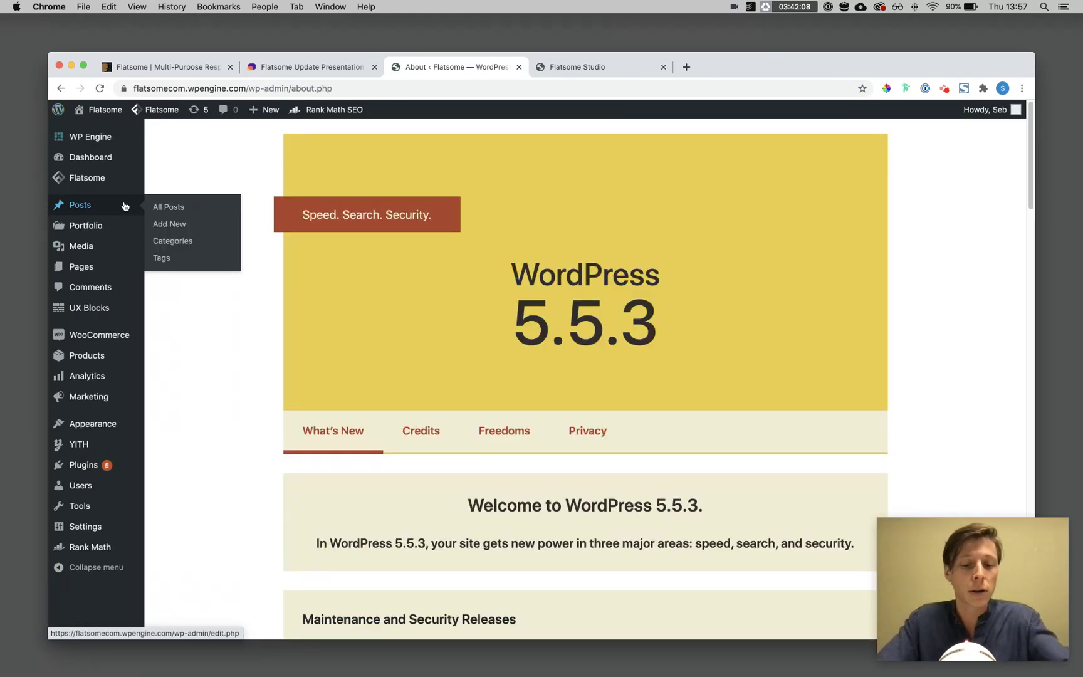
pyautogui.moveTo(87, 307)
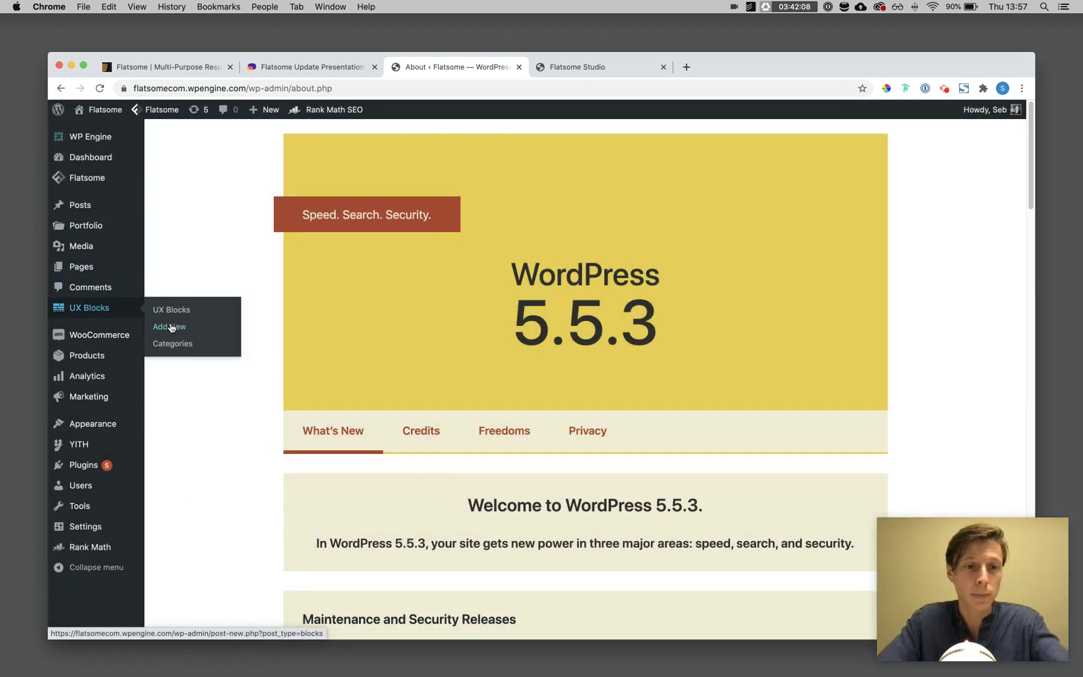
pyautogui.click(171, 328)
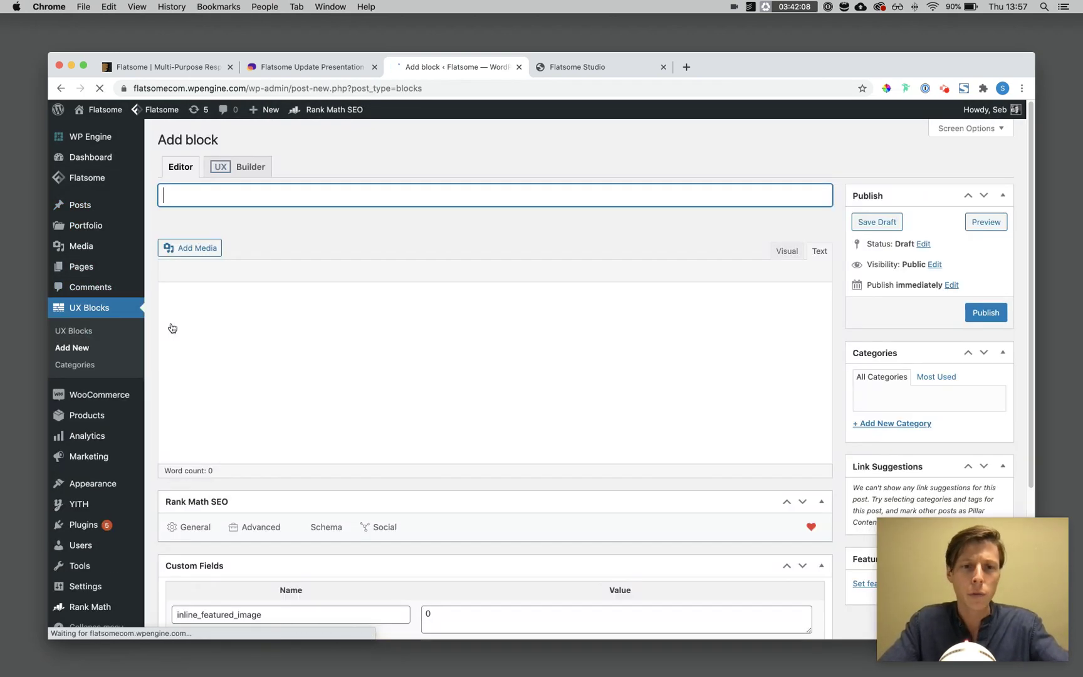
pyautogui.write('Custom Dr')
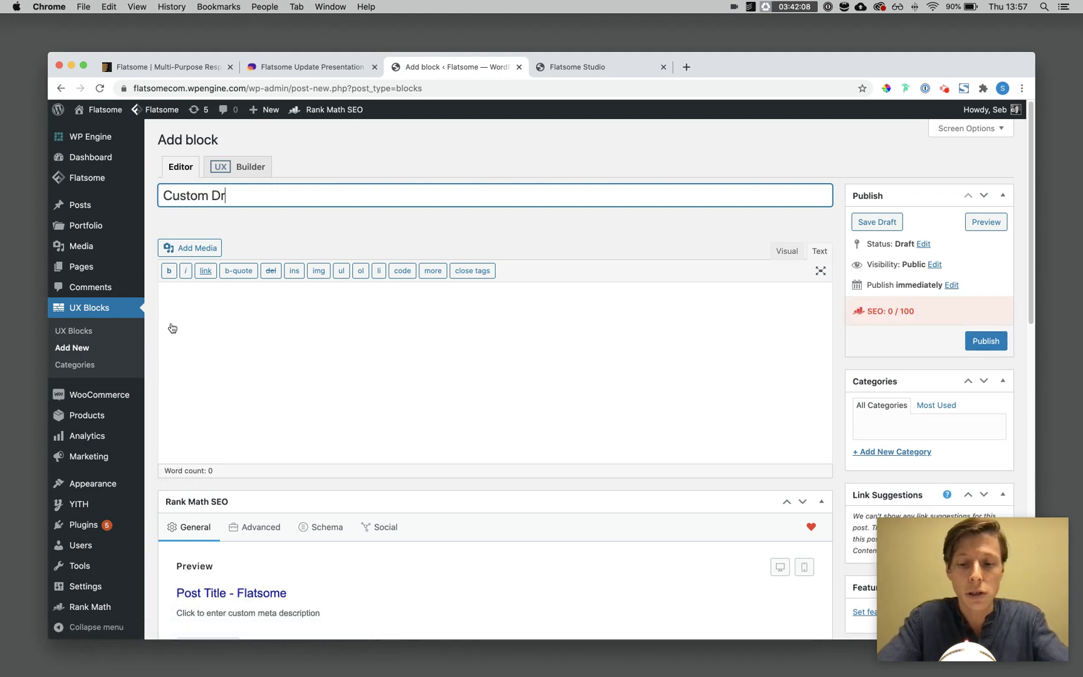
pyautogui.write('opdown')
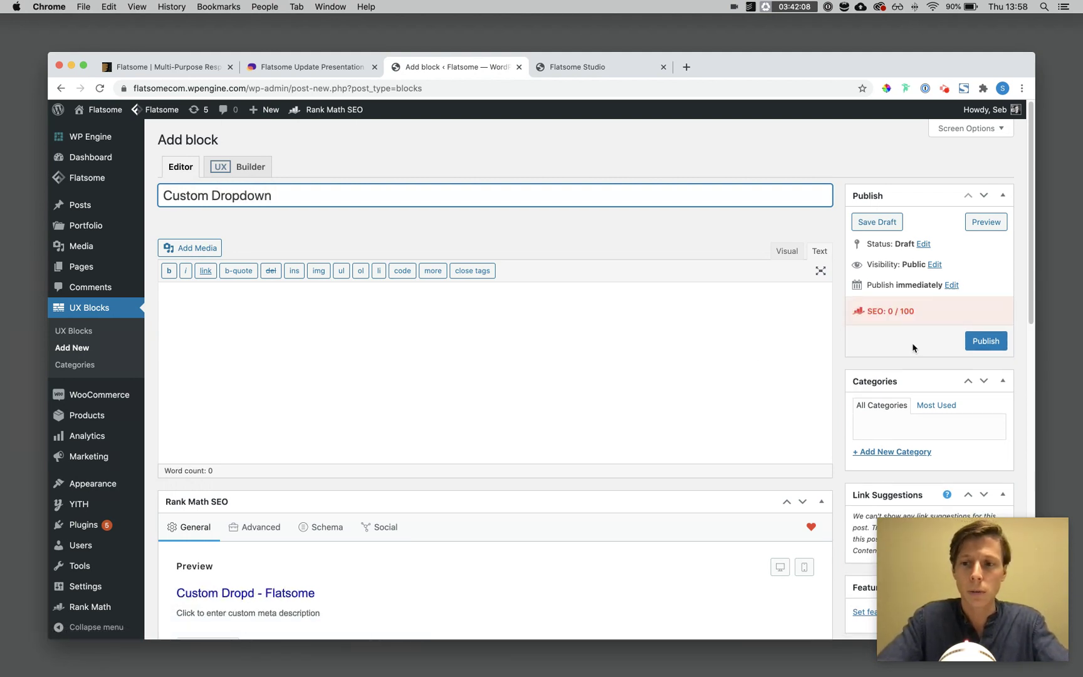
pyautogui.click(985, 341)
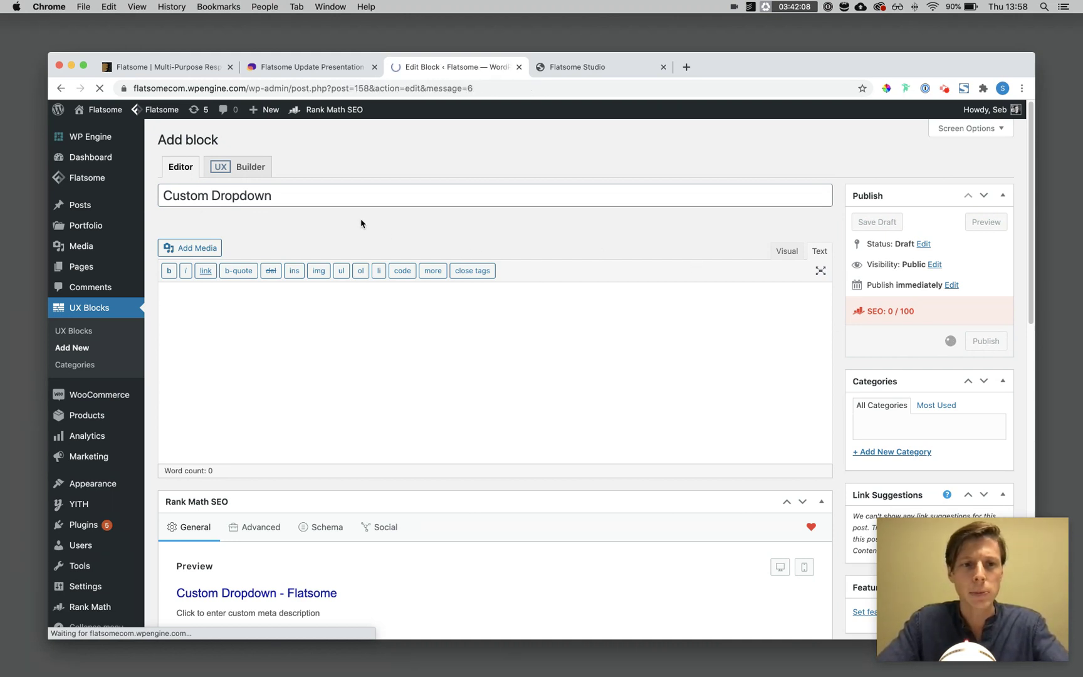
pyautogui.click(256, 205)
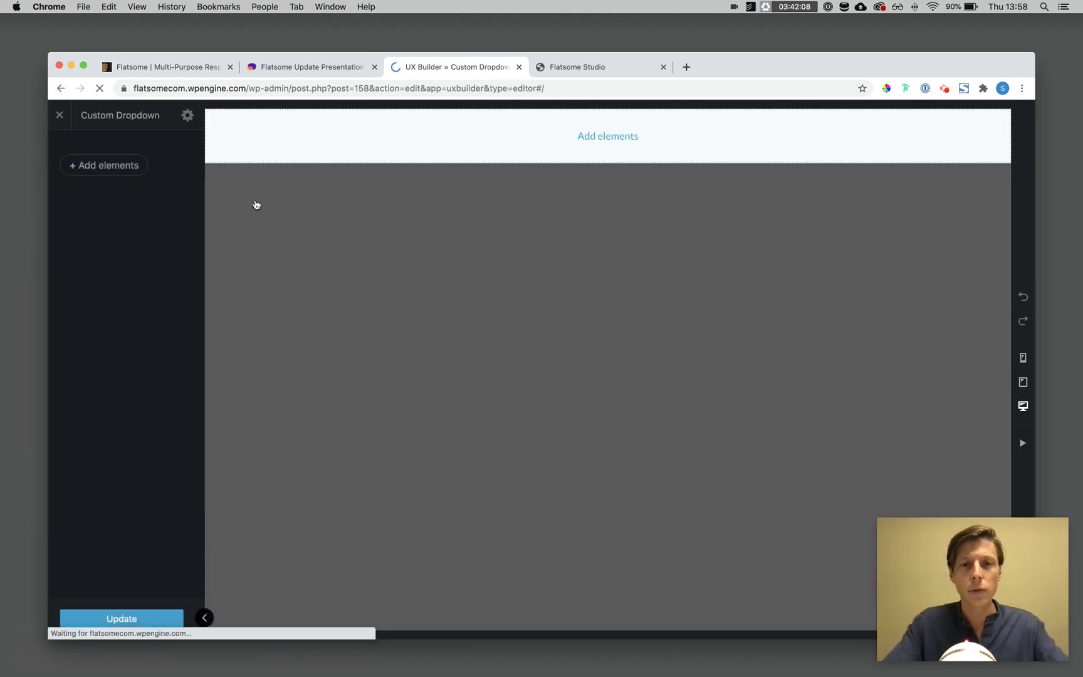
# Step: Import the Flatsome Studio layout 'Custom Dropdown: List Visual' into the block
pyautogui.click(111, 165)
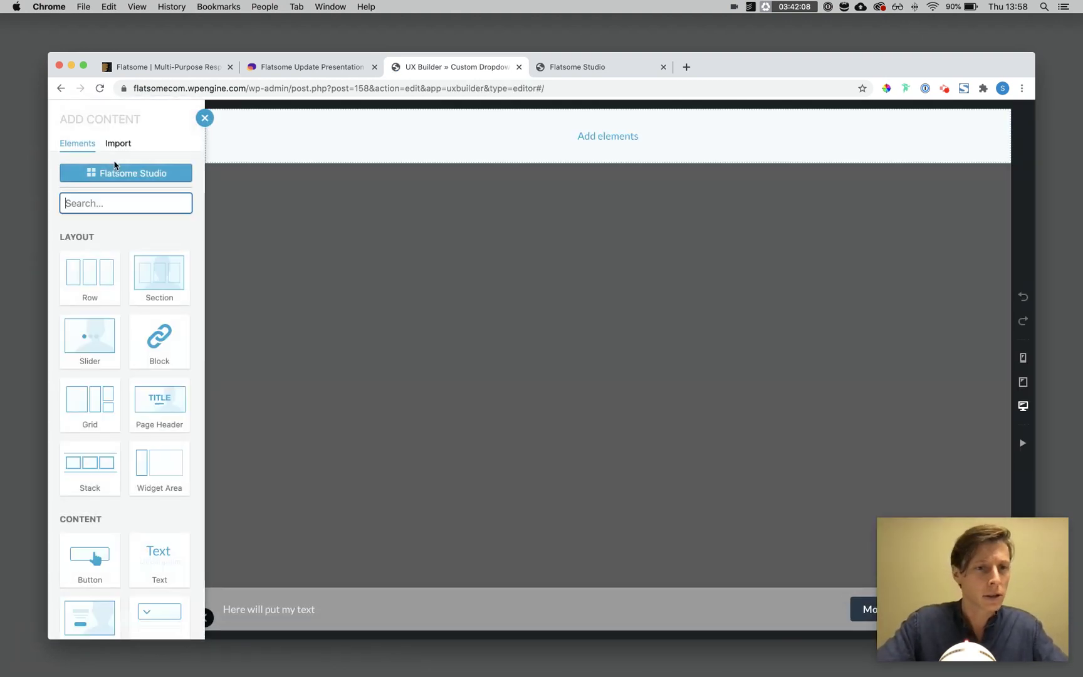
pyautogui.click(149, 177)
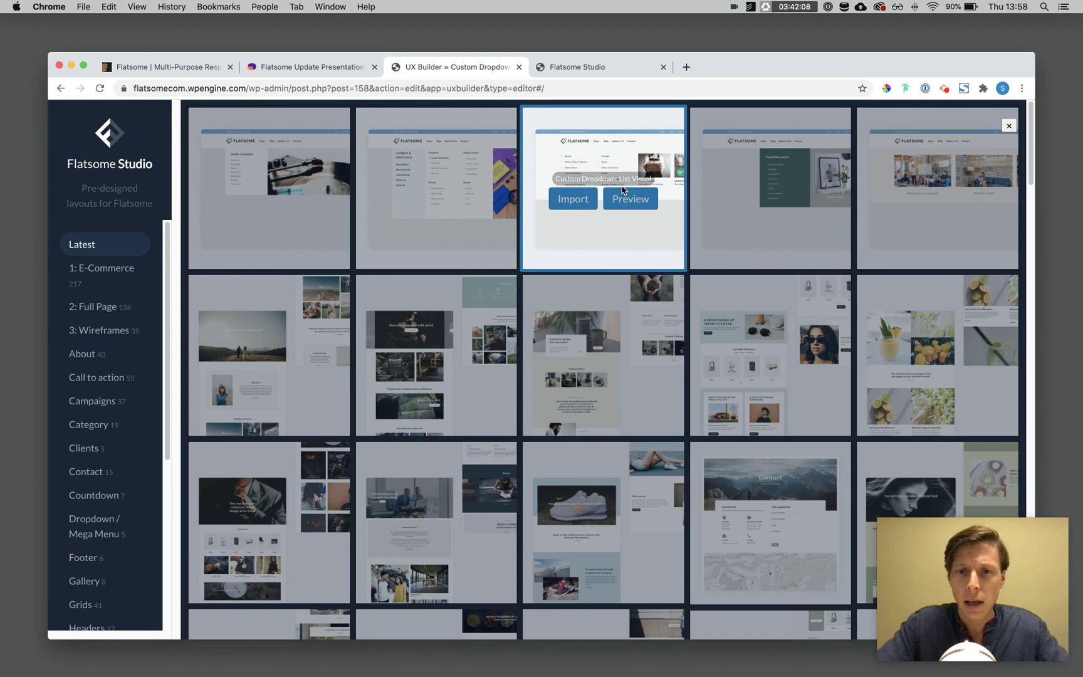
pyautogui.click(622, 201)
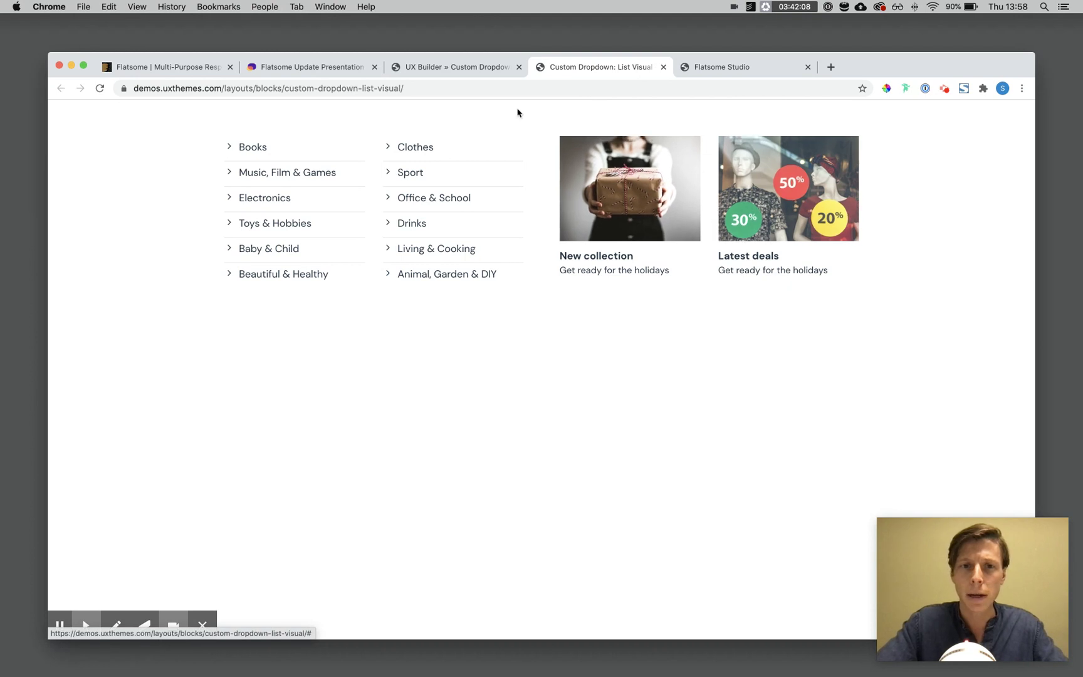
pyautogui.click(489, 74)
pyautogui.click(573, 199)
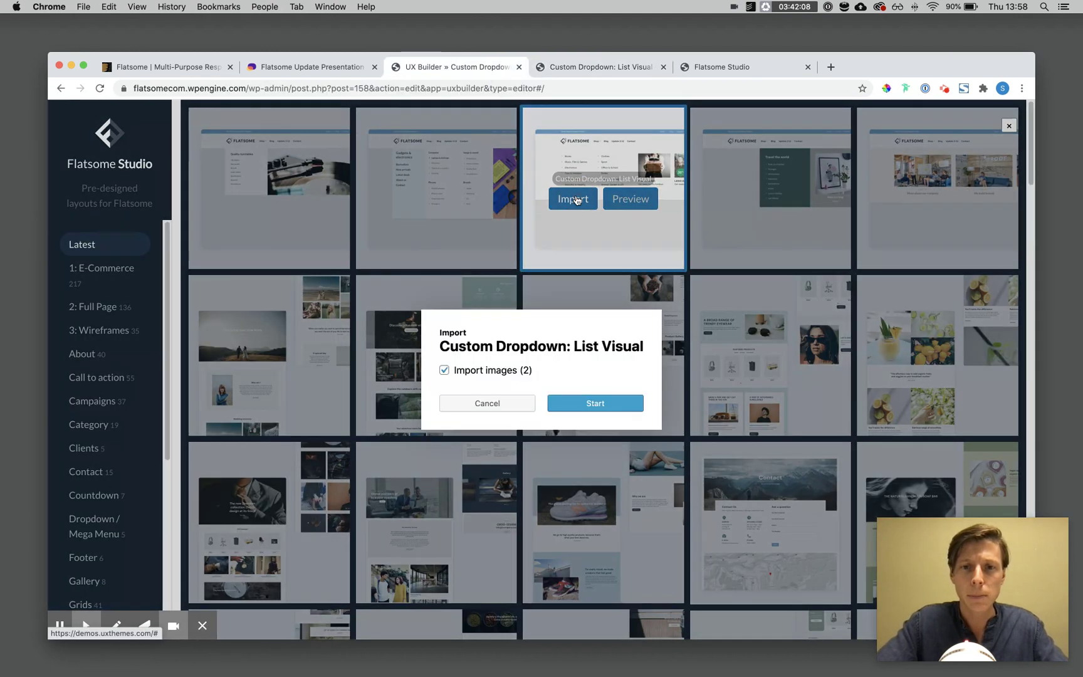
pyautogui.click(596, 401)
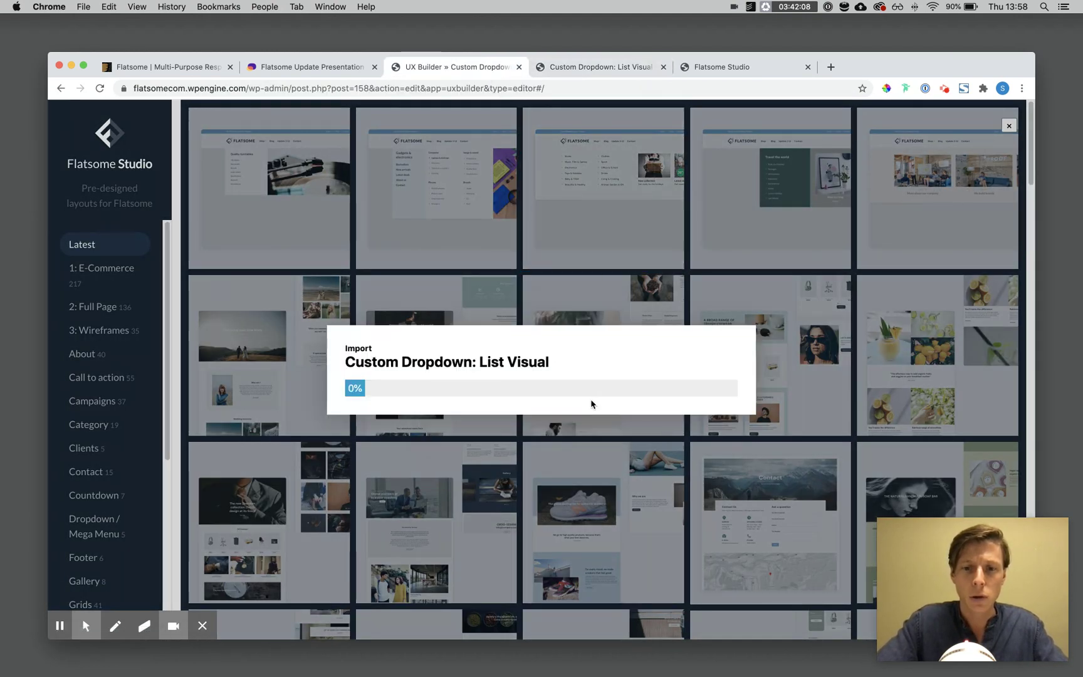
pyautogui.click(663, 66)
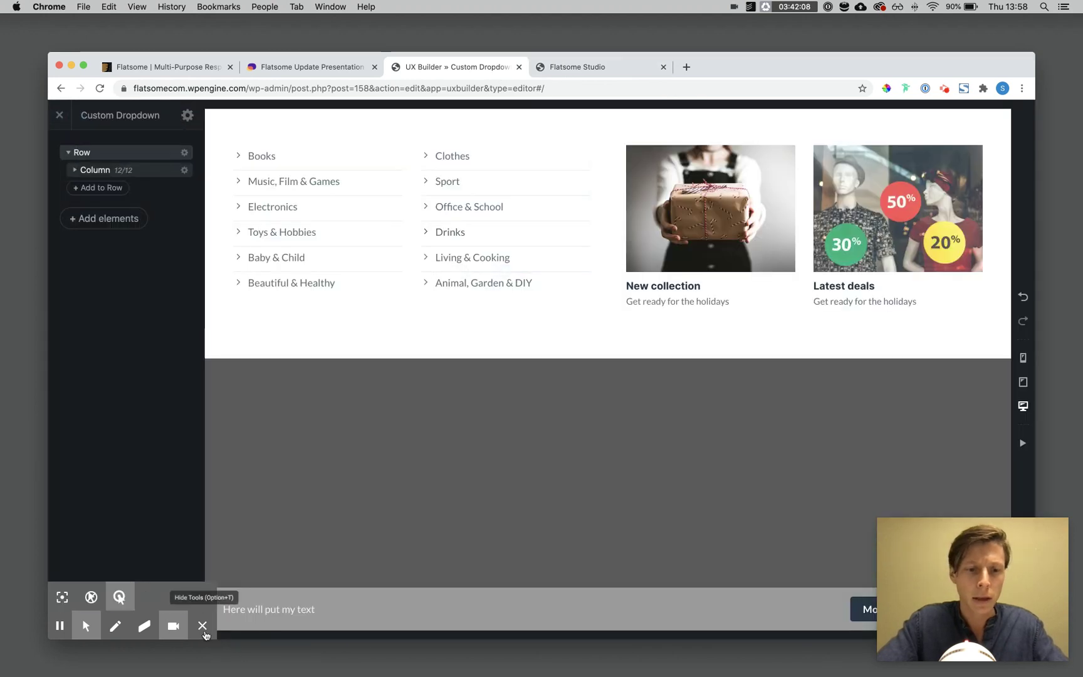
# Step: Set the Books link's Label to Sale, then collapse the Menu node in the layer tree
pyautogui.click(202, 626)
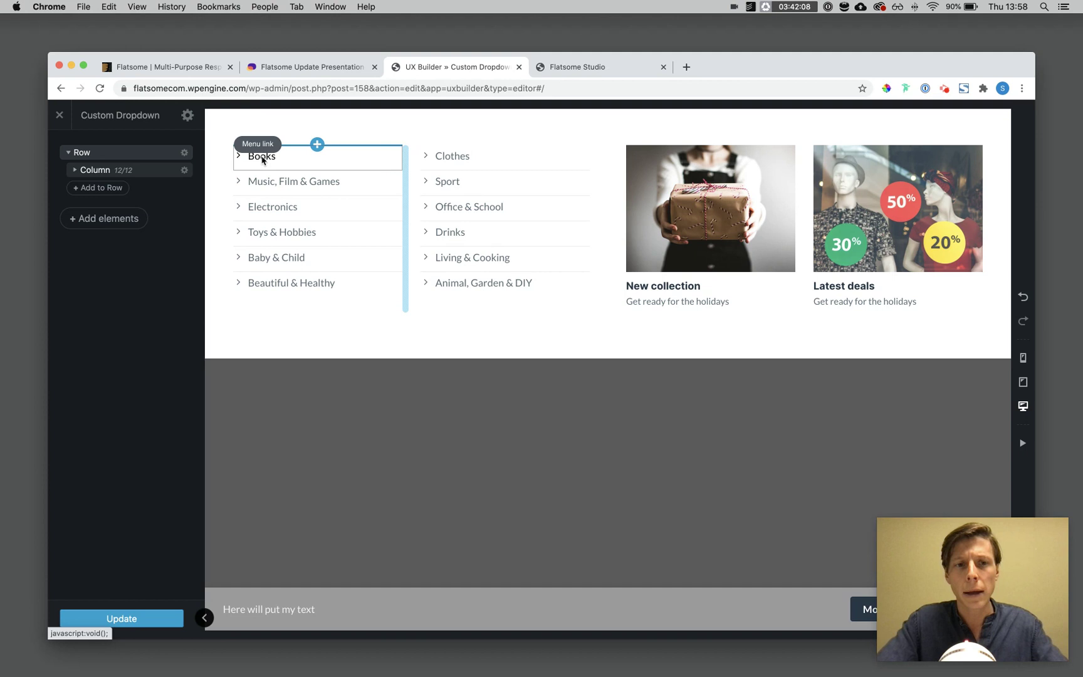
pyautogui.click(270, 165)
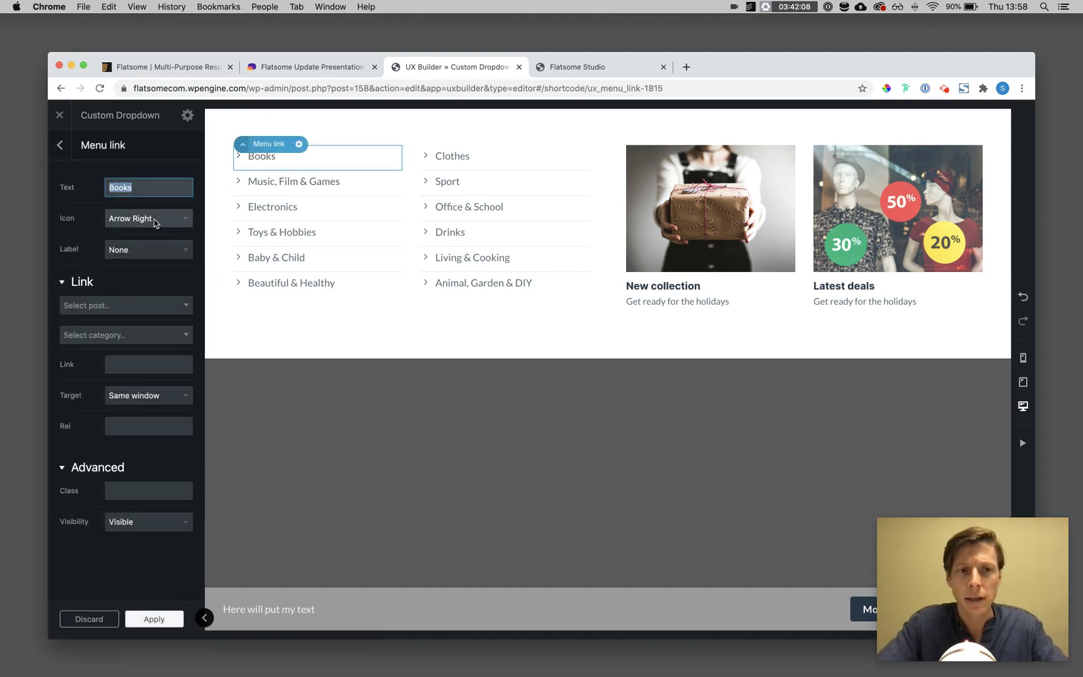
pyautogui.click(137, 250)
pyautogui.click(134, 261)
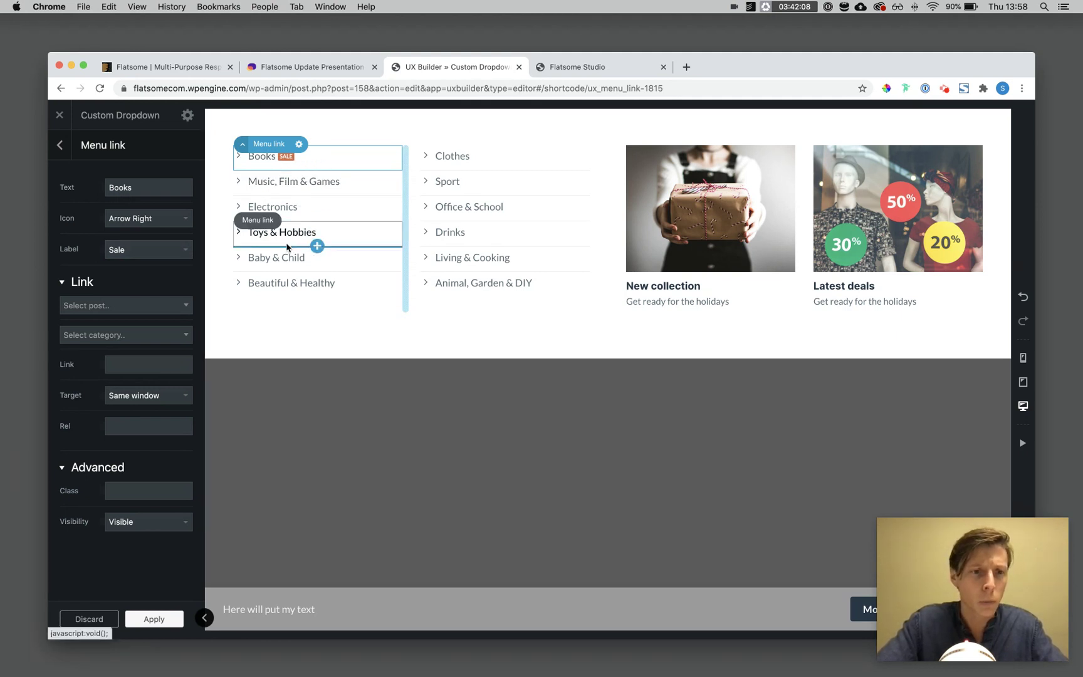
pyautogui.click(127, 305)
pyautogui.click(129, 292)
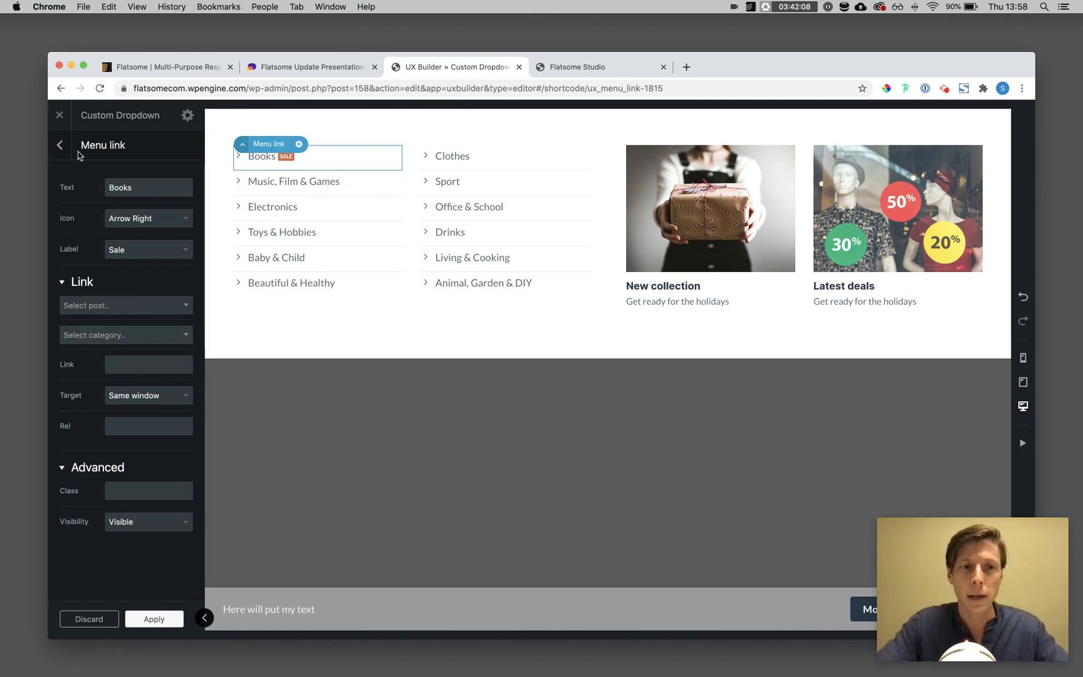
pyautogui.click(60, 146)
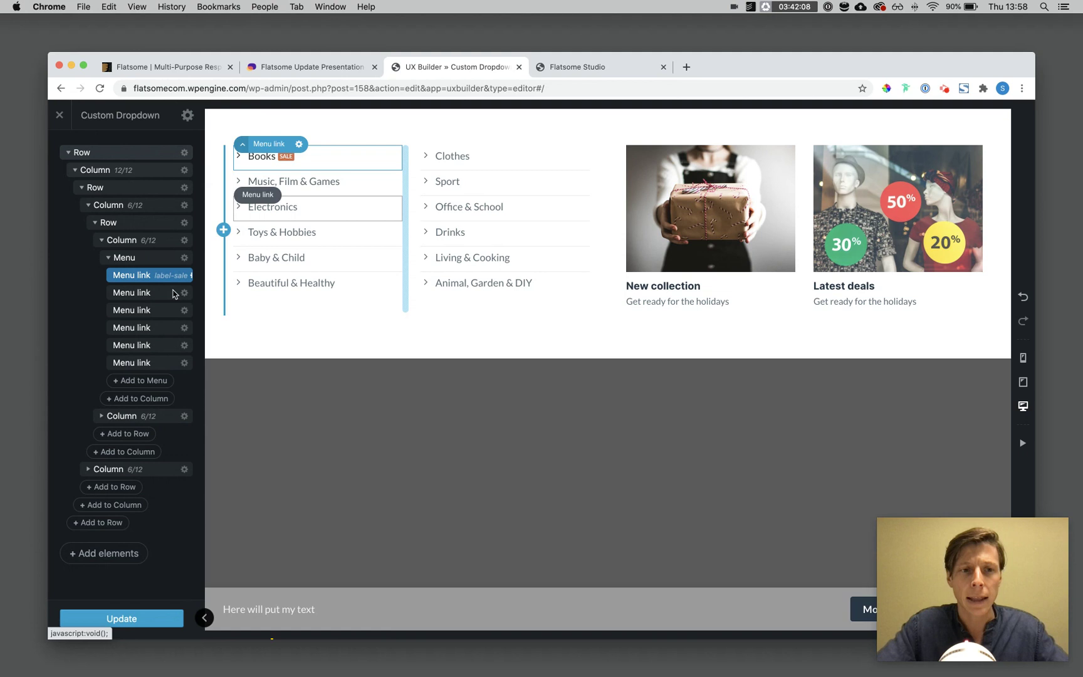
pyautogui.click(108, 257)
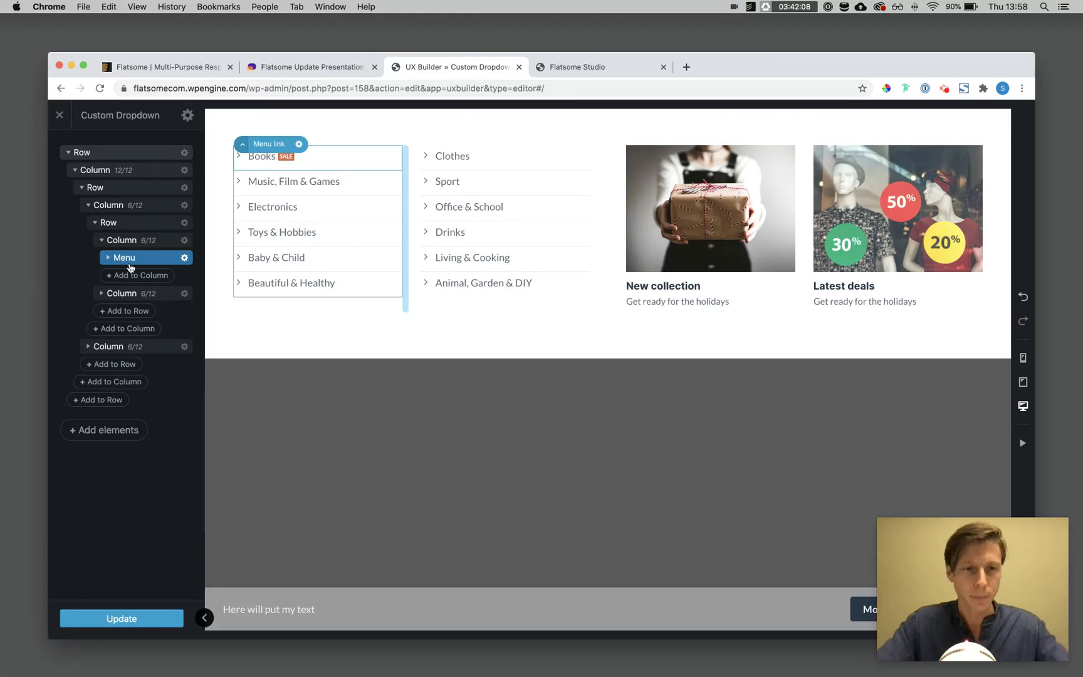
# Step: Search for 'menu' and add a Menu element to the column
pyautogui.click(136, 274)
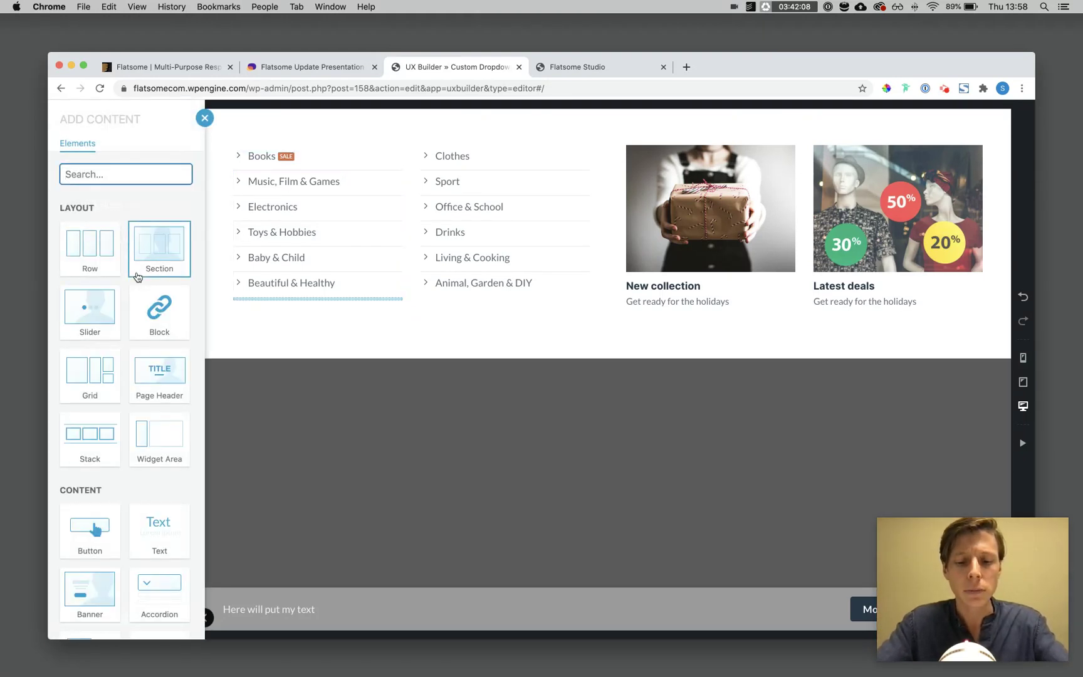
pyautogui.write('mena')
pyautogui.press('BackSpace')
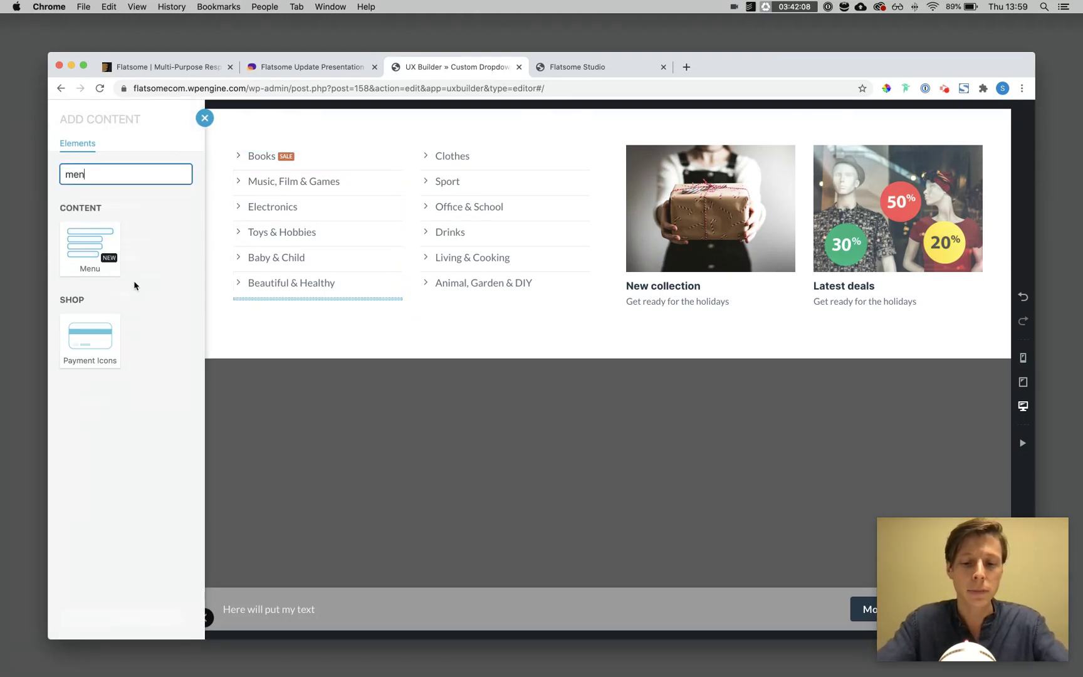
pyautogui.write('u')
pyautogui.click(89, 244)
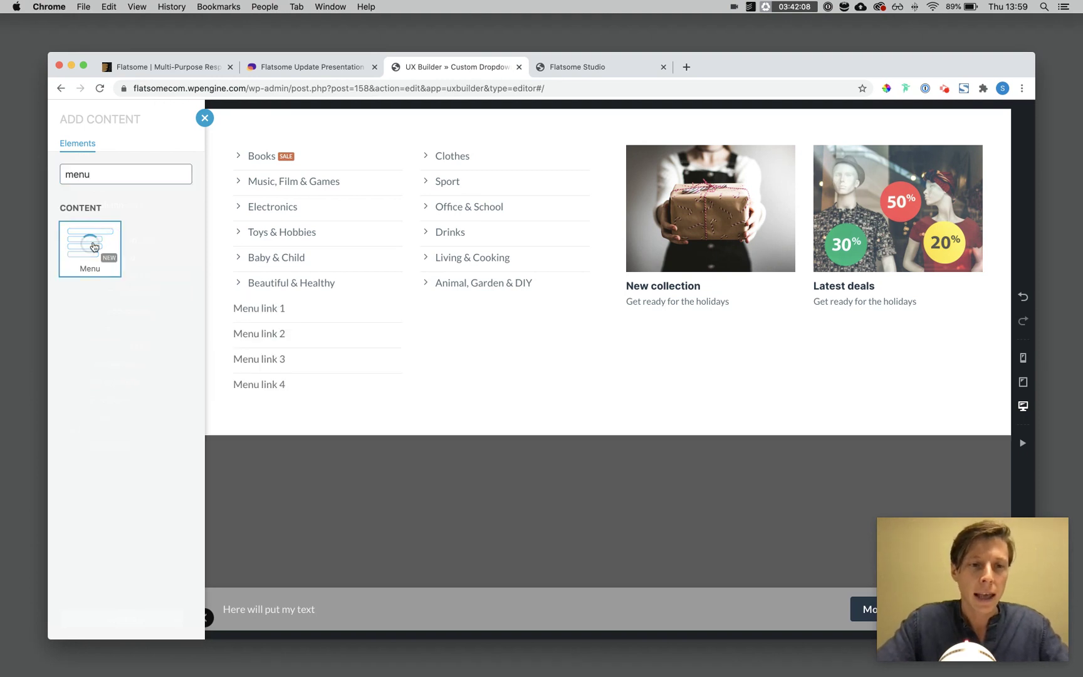
# Step: Toggle the new menu's link dividers off, on, and off again
pyautogui.click(60, 145)
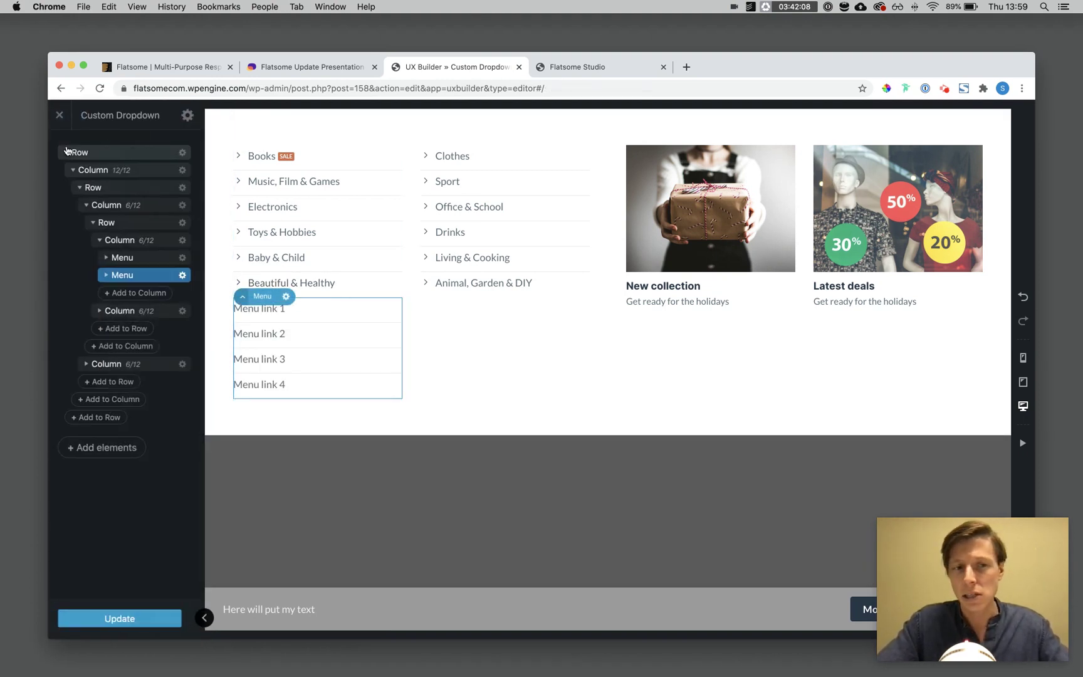
pyautogui.click(132, 294)
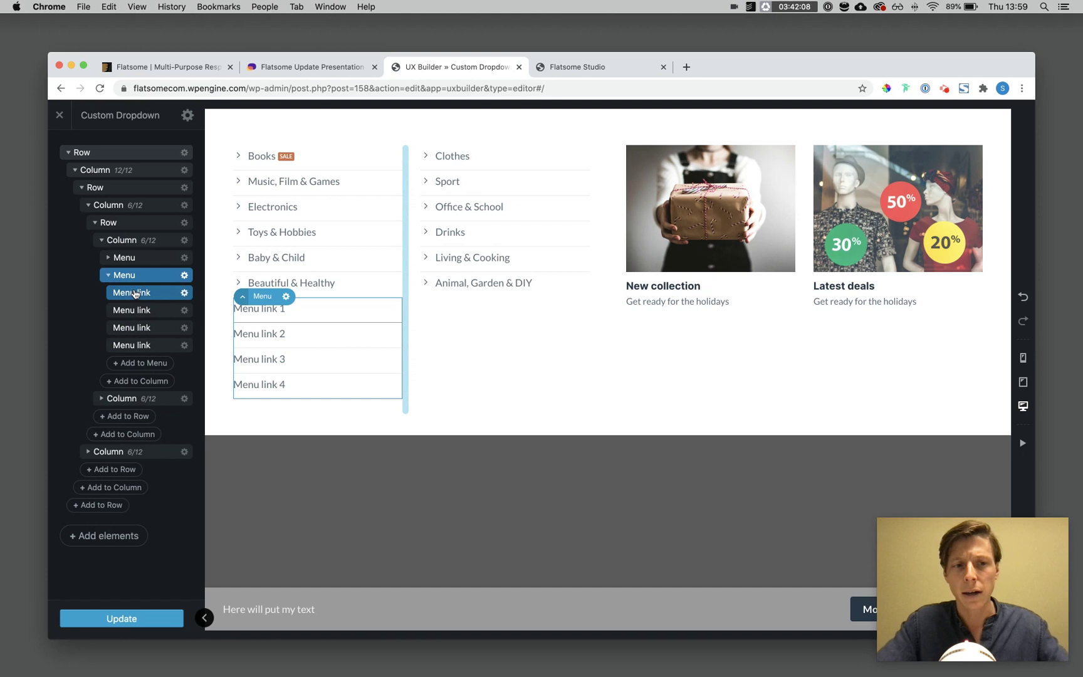
pyautogui.click(138, 278)
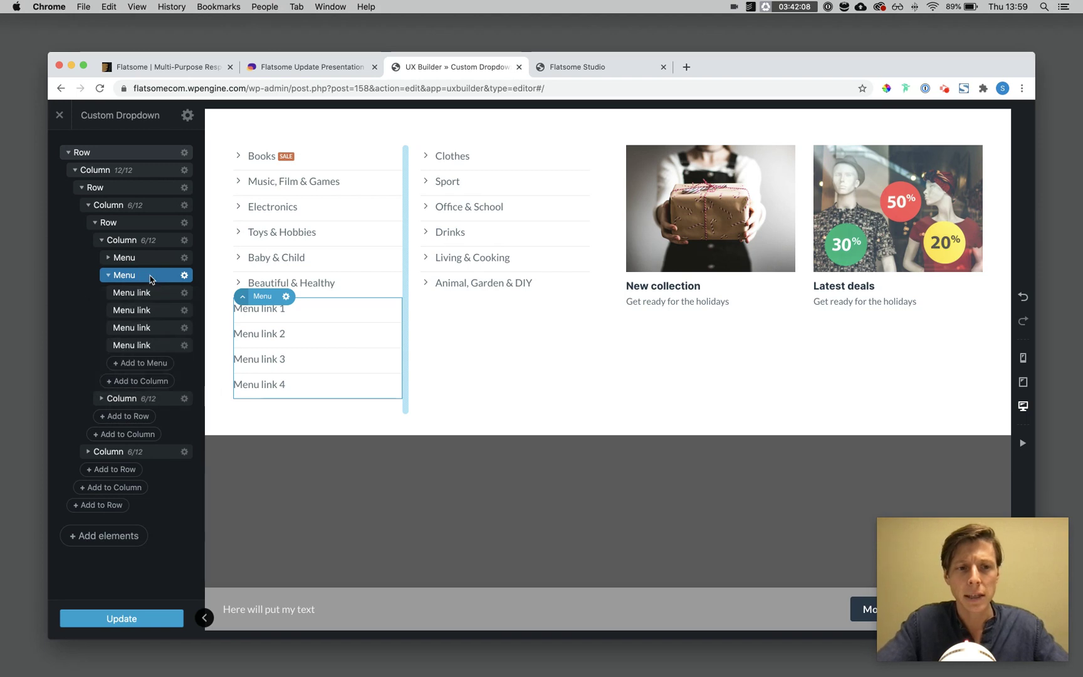
pyautogui.doubleClick(127, 280)
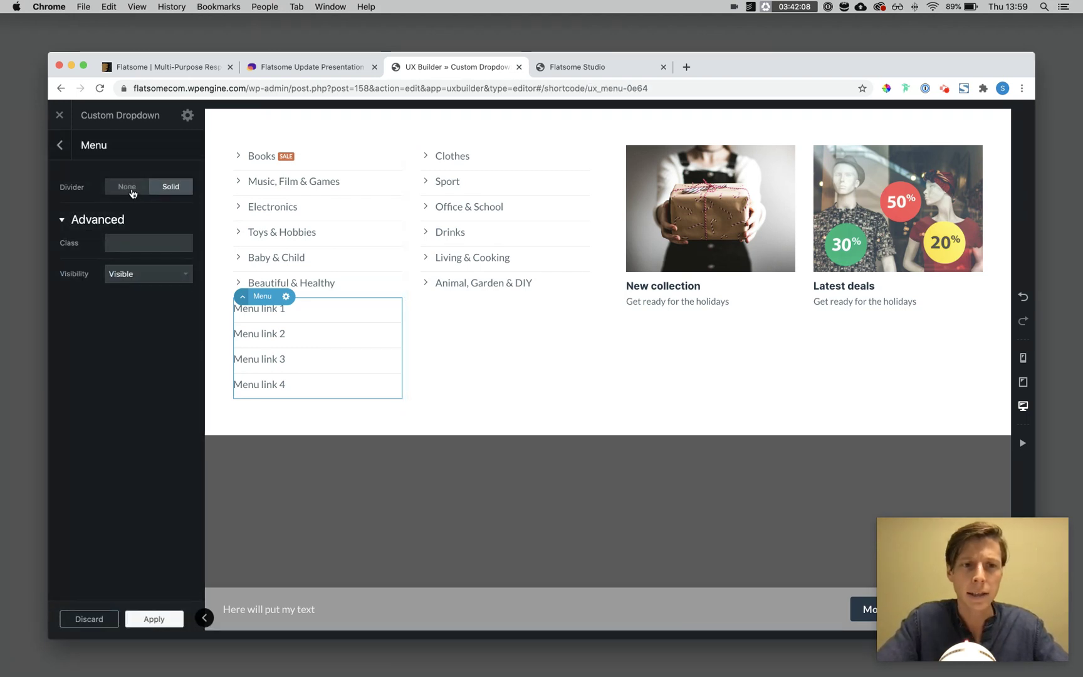
pyautogui.click(131, 188)
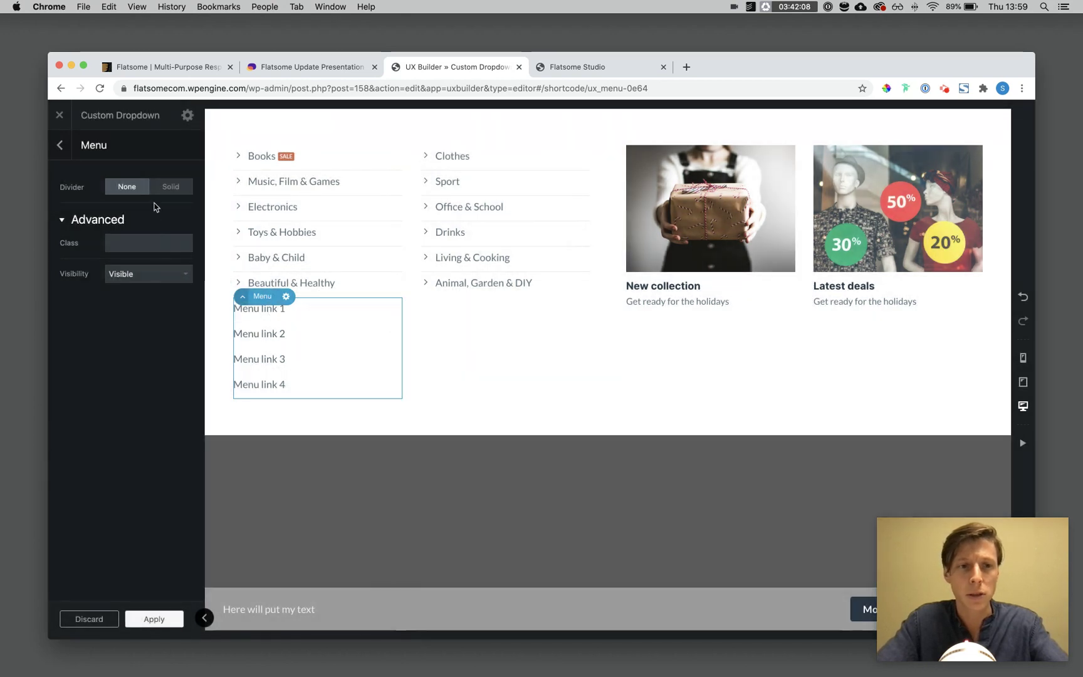
pyautogui.click(174, 195)
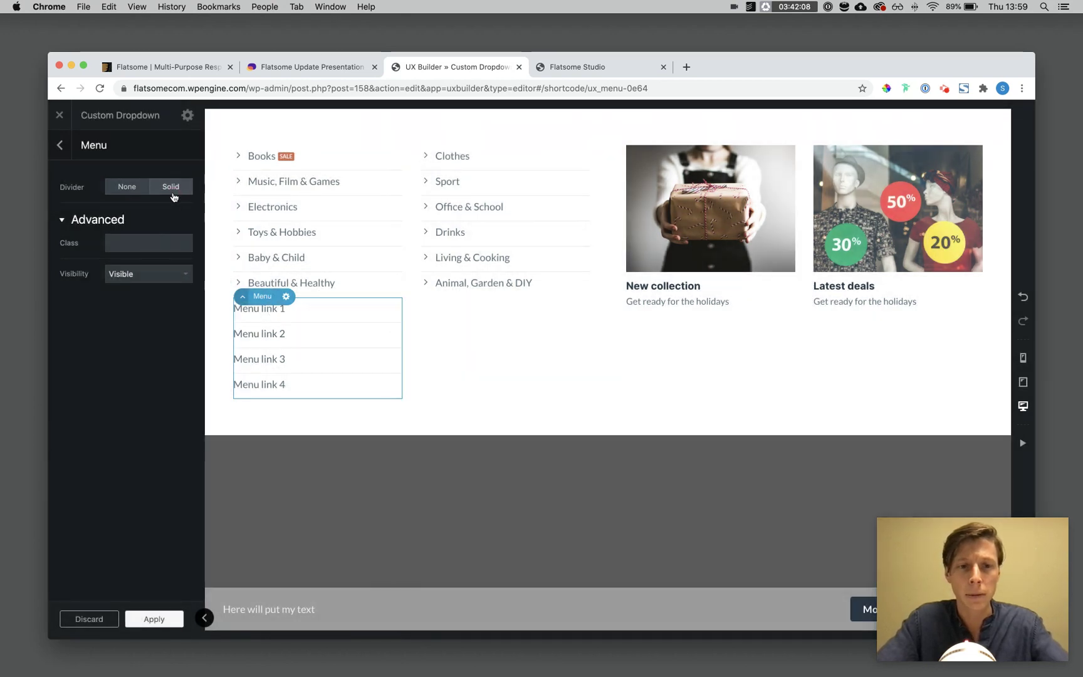
pyautogui.click(127, 186)
# Step: Delete the trial menu with its four sample links
pyautogui.click(62, 149)
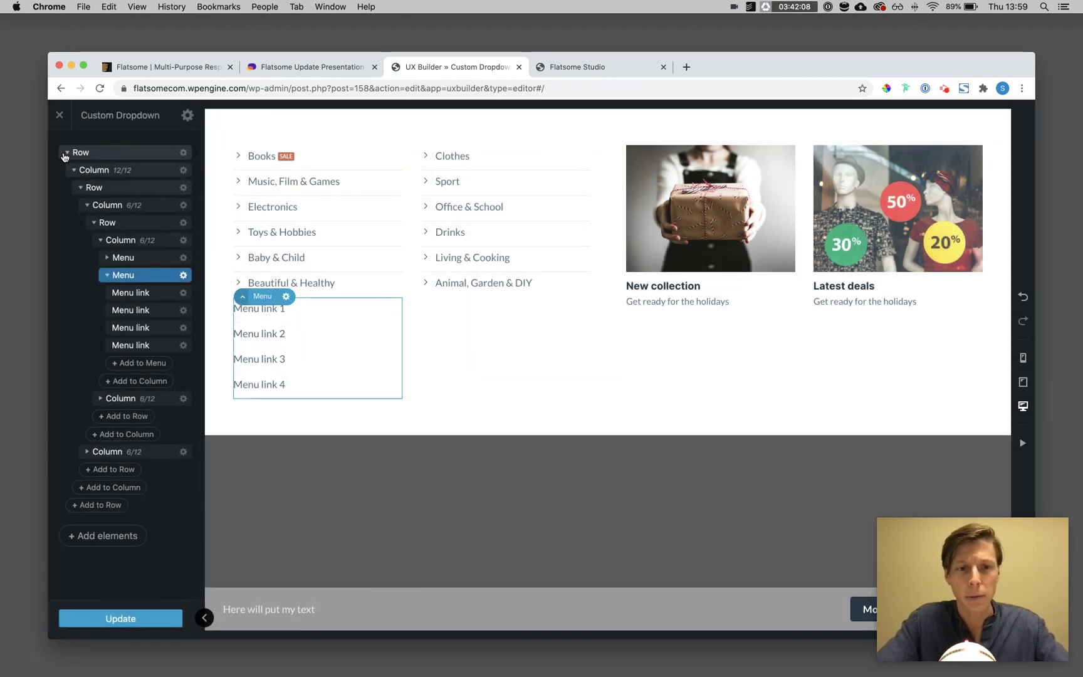
pyautogui.rightClick(164, 278)
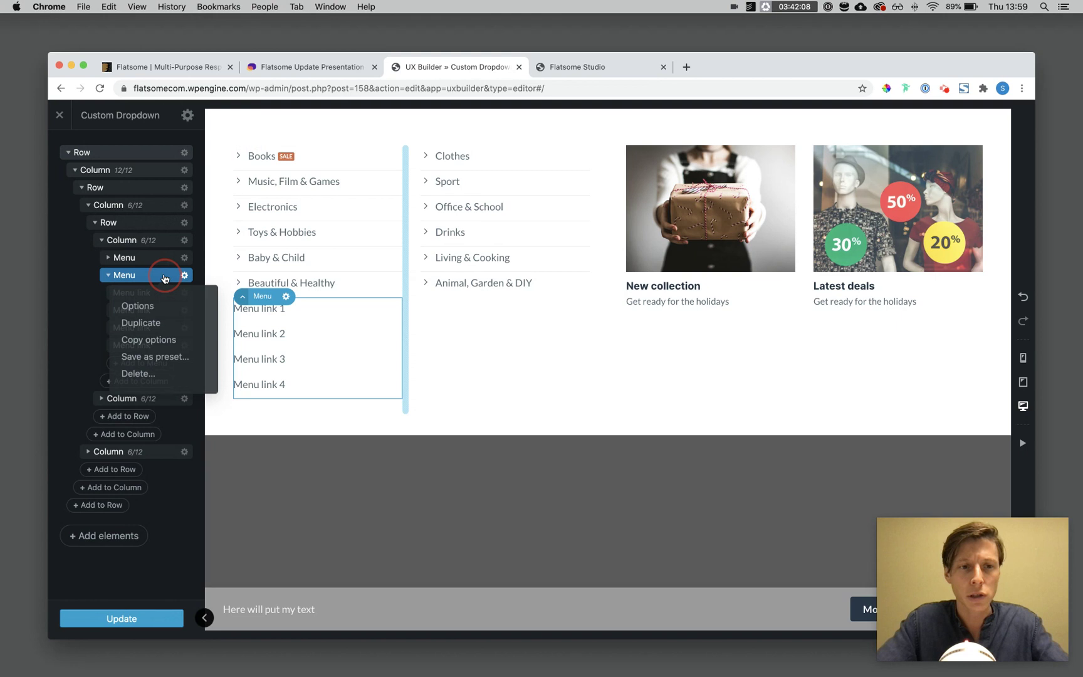
pyautogui.click(137, 374)
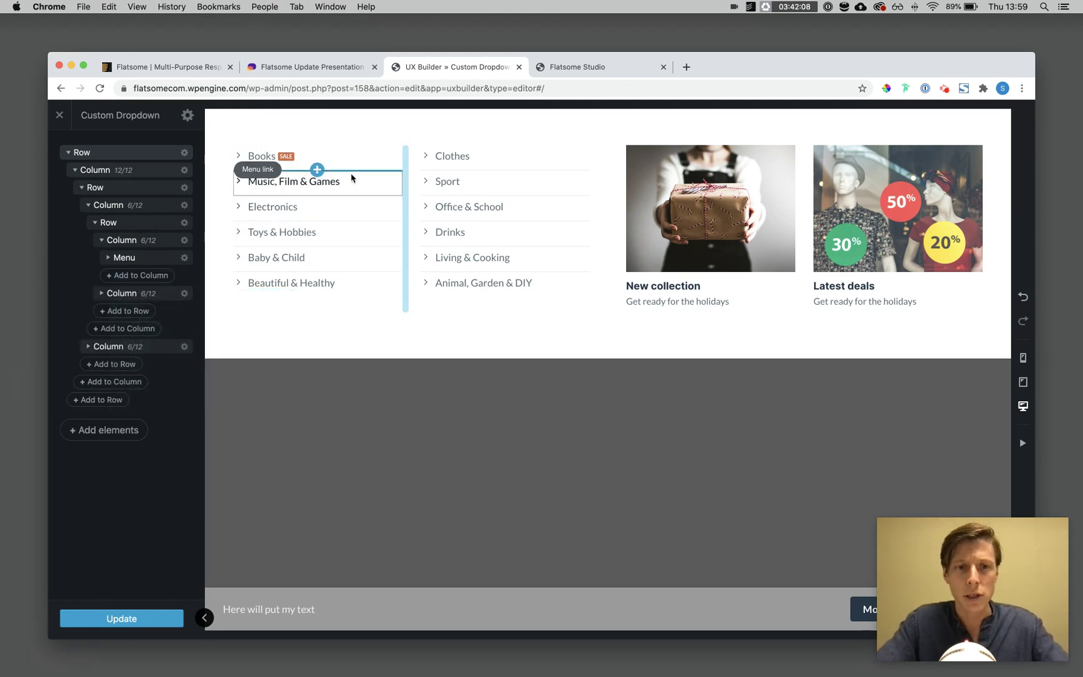
# Step: Open the Books link settings and browse its post and category link options
pyautogui.click(280, 163)
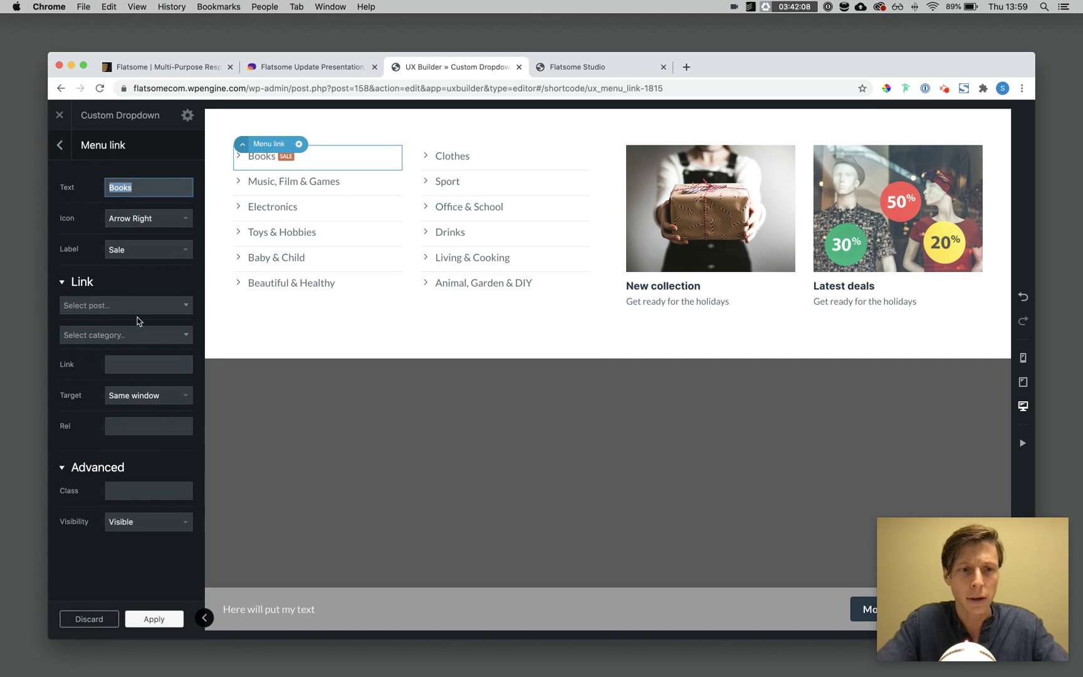
pyautogui.click(137, 307)
pyautogui.click(135, 295)
pyautogui.click(127, 336)
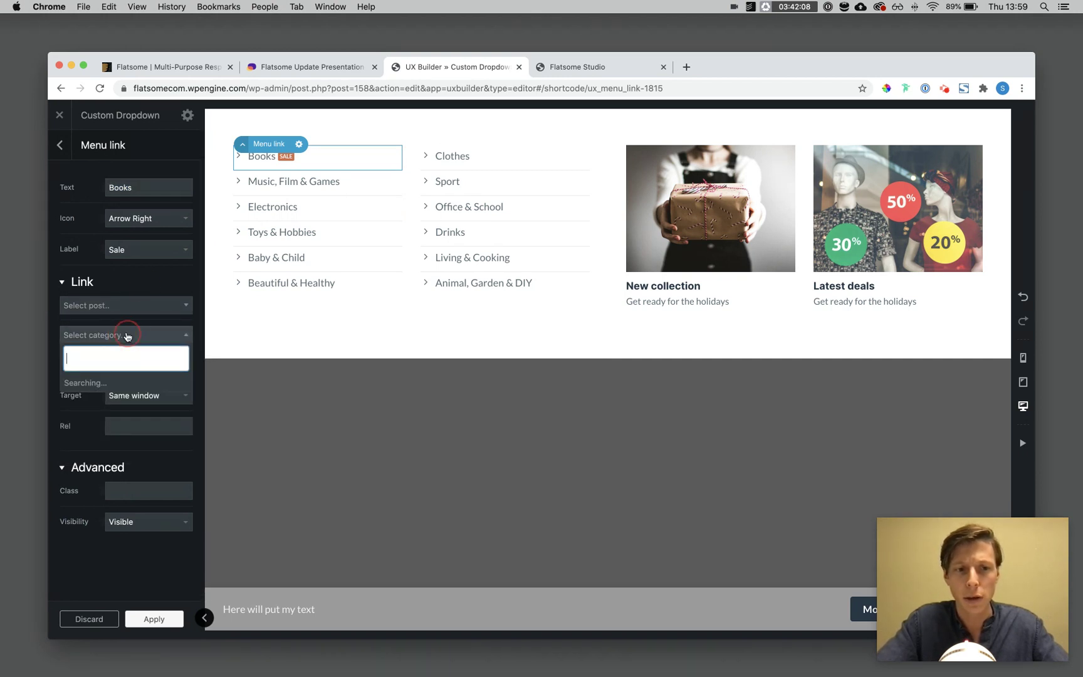
pyautogui.click(132, 285)
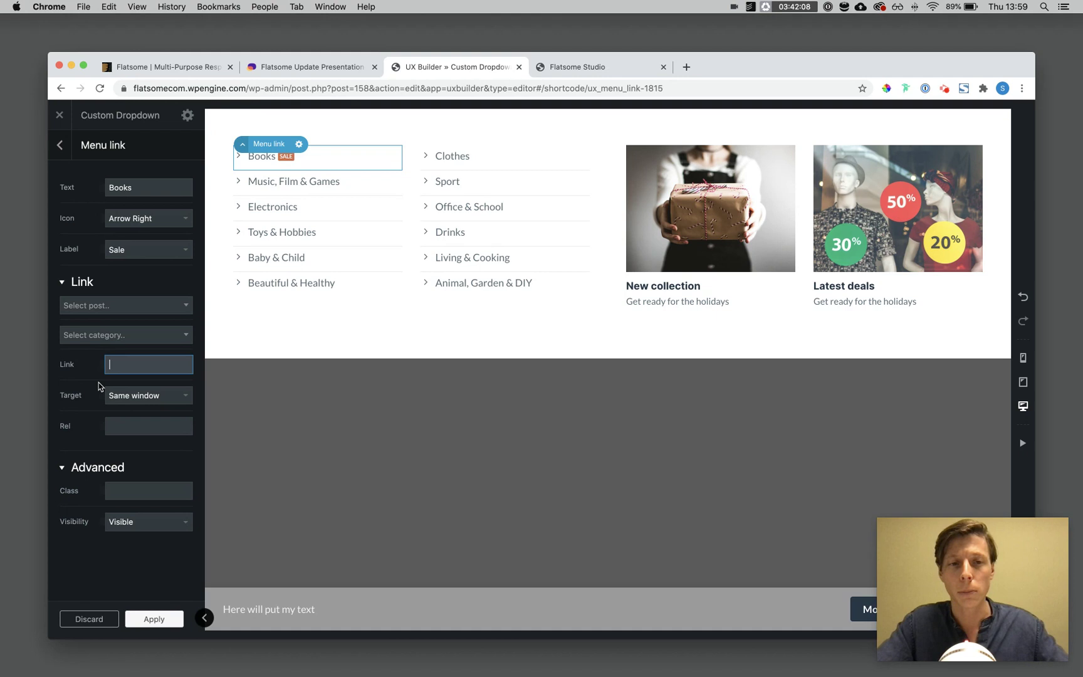
# Step: Save the Custom Dropdown block with Update and exit to its Edit Block page
pyautogui.click(60, 146)
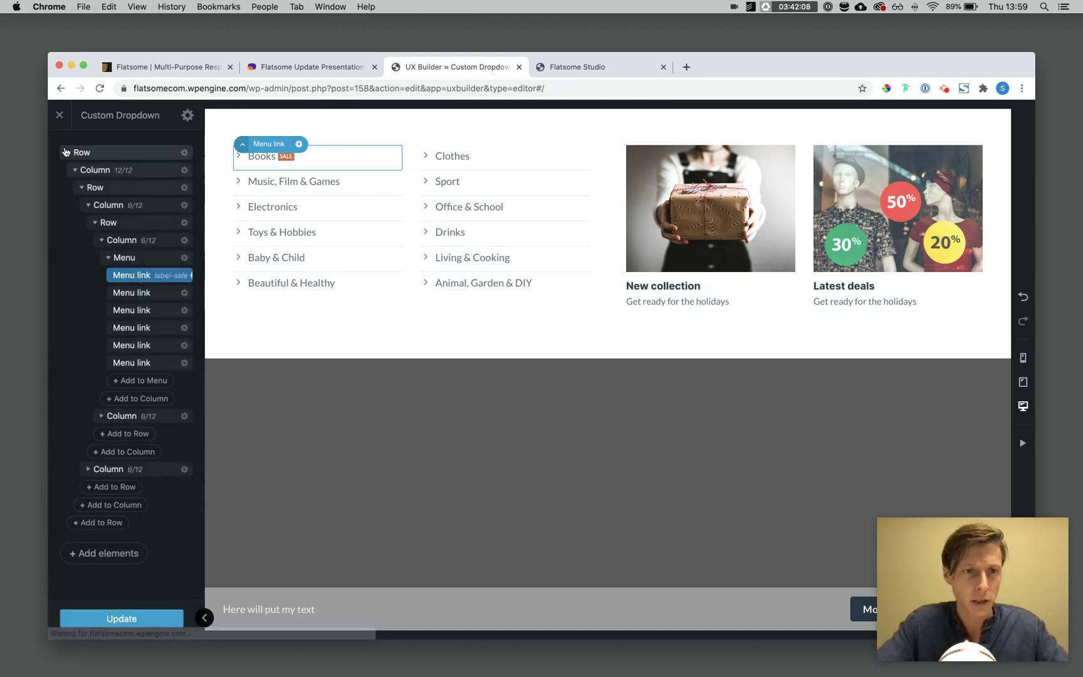
pyautogui.click(112, 259)
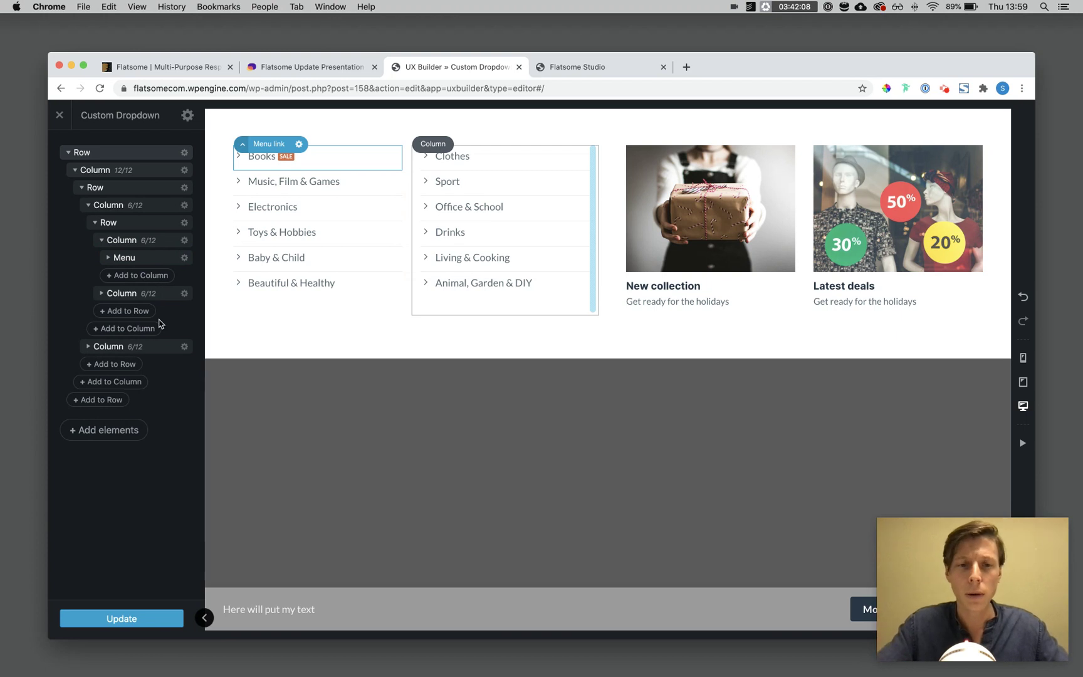
pyautogui.click(128, 616)
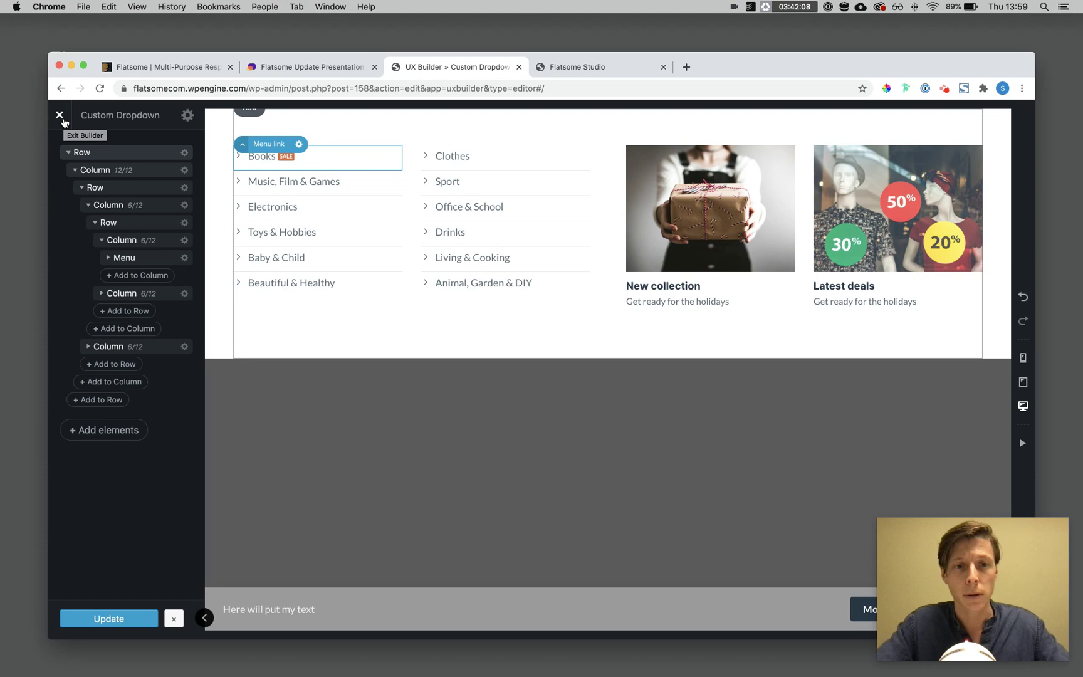
pyautogui.click(61, 117)
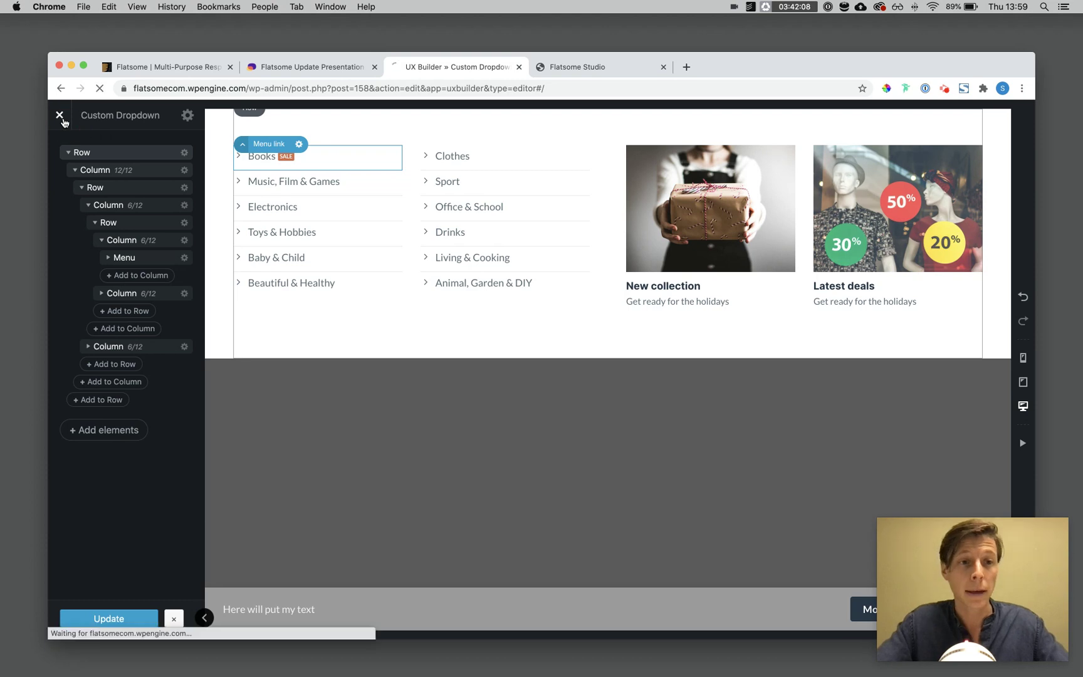
pyautogui.click(568, 68)
# Step: Open the live site in a new tab via Visit Site, then return to the block editor
pyautogui.click(466, 67)
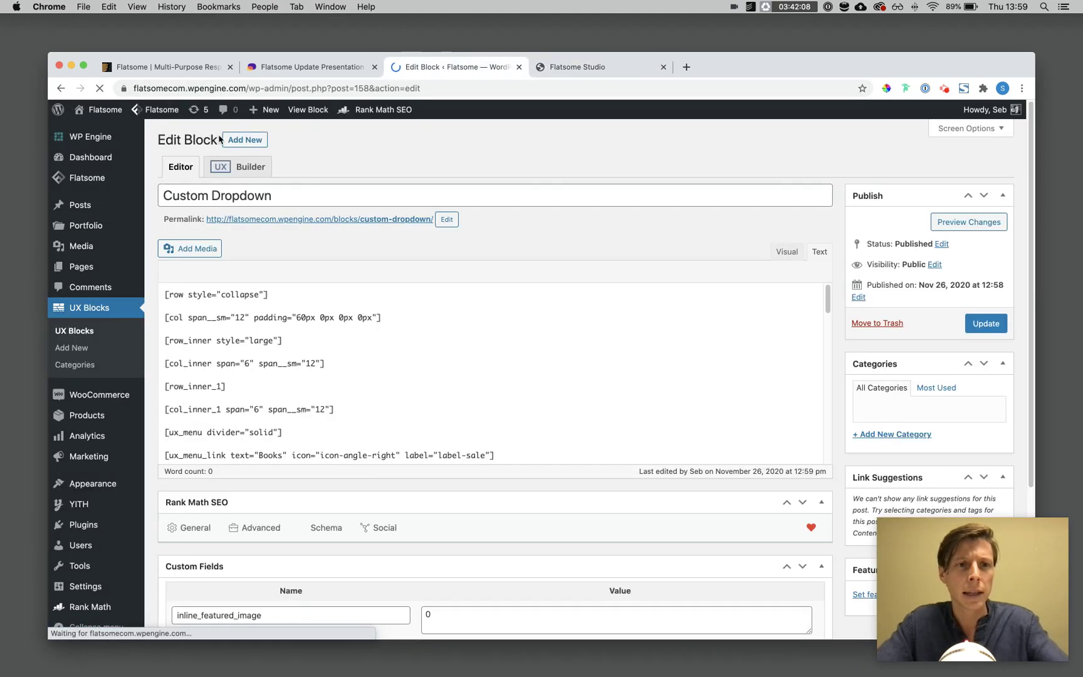
pyautogui.click(107, 131)
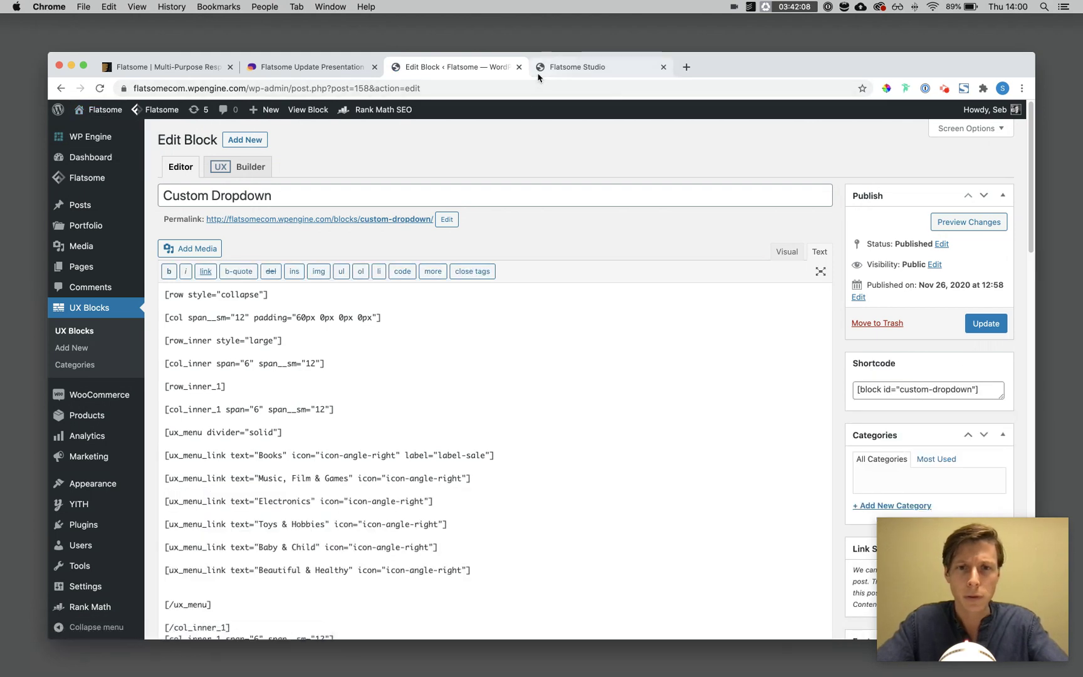
pyautogui.keyDown('super'); pyautogui.click(108, 134); pyautogui.keyUp('super')
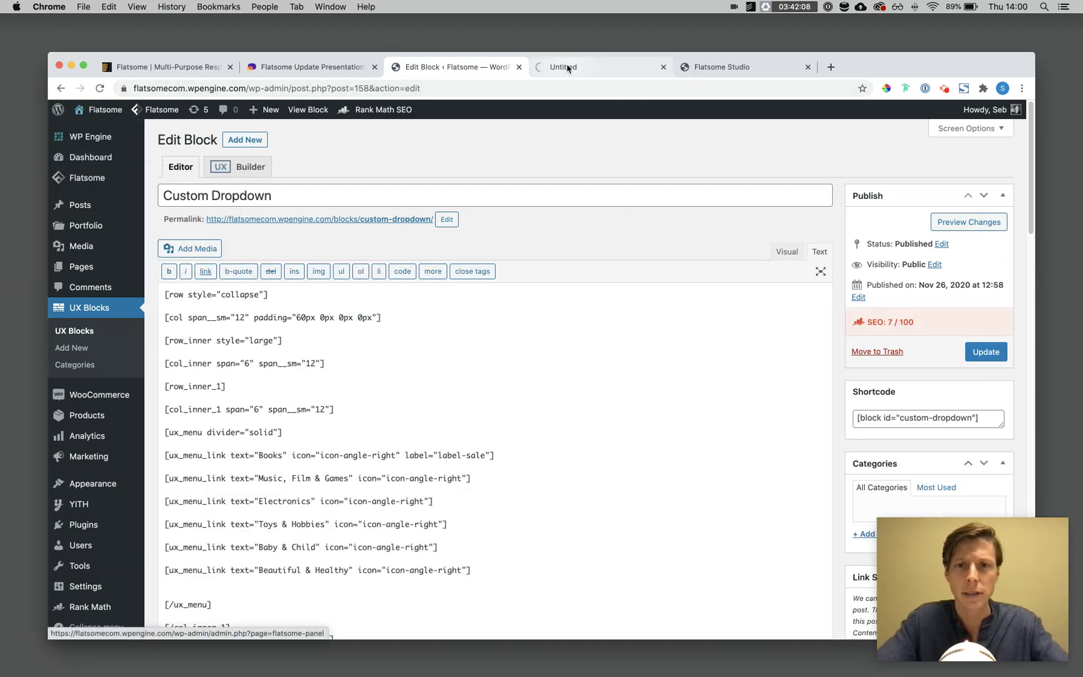
pyautogui.click(567, 68)
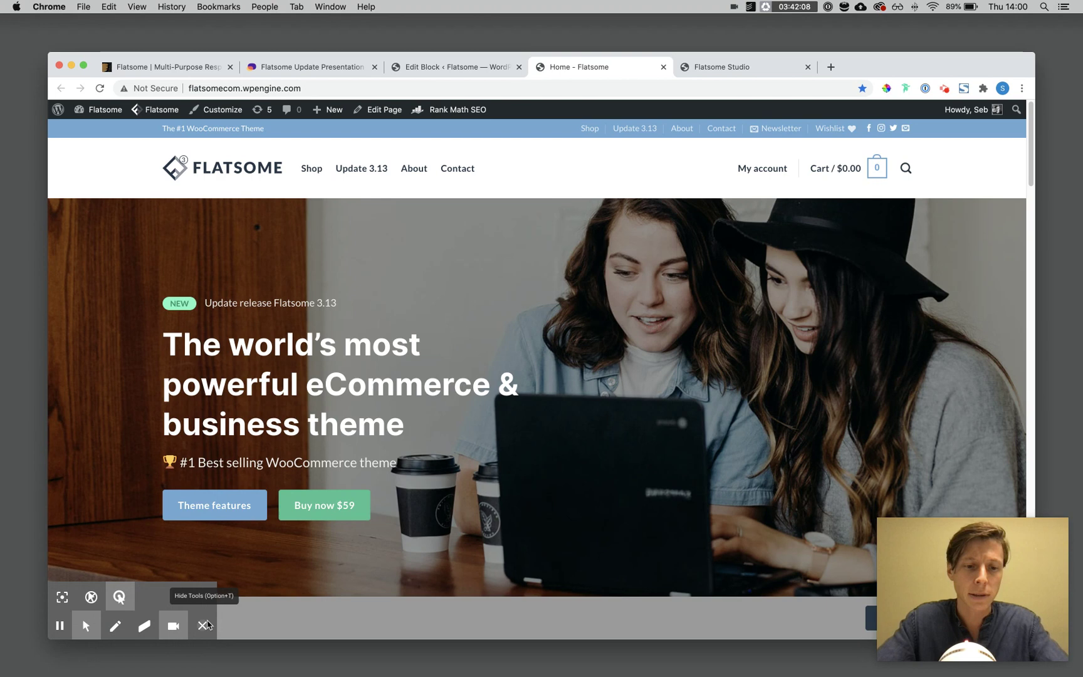
pyautogui.click(447, 68)
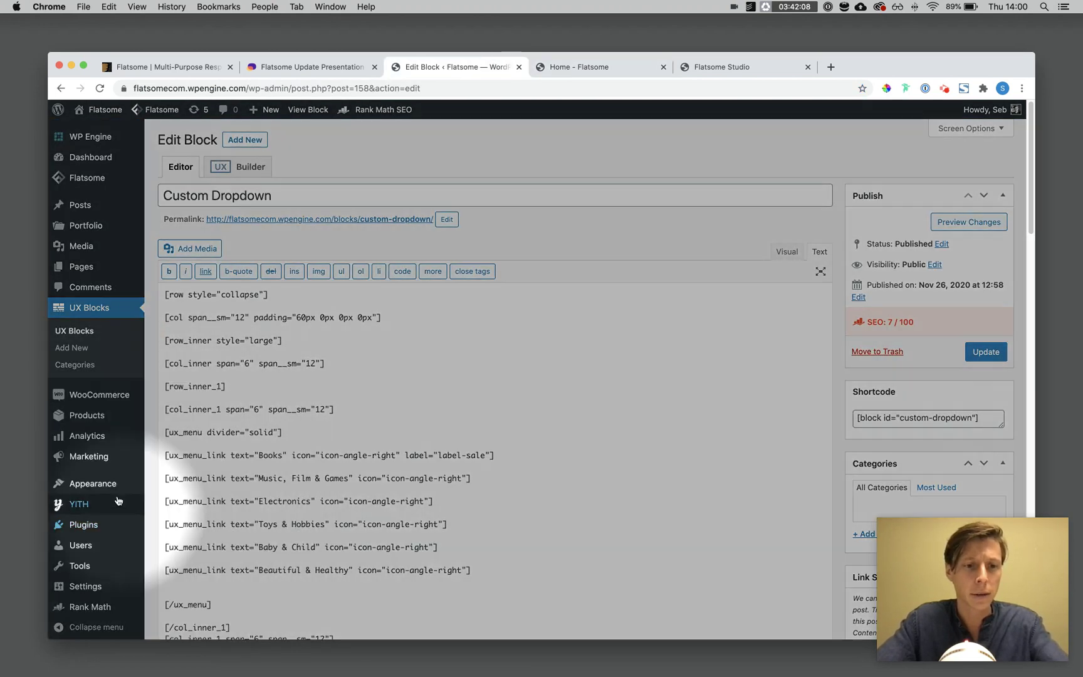
# Step: In Menus, give the Shop item a Full width dropdown using the Custom Dropdown block
pyautogui.moveTo(119, 485)
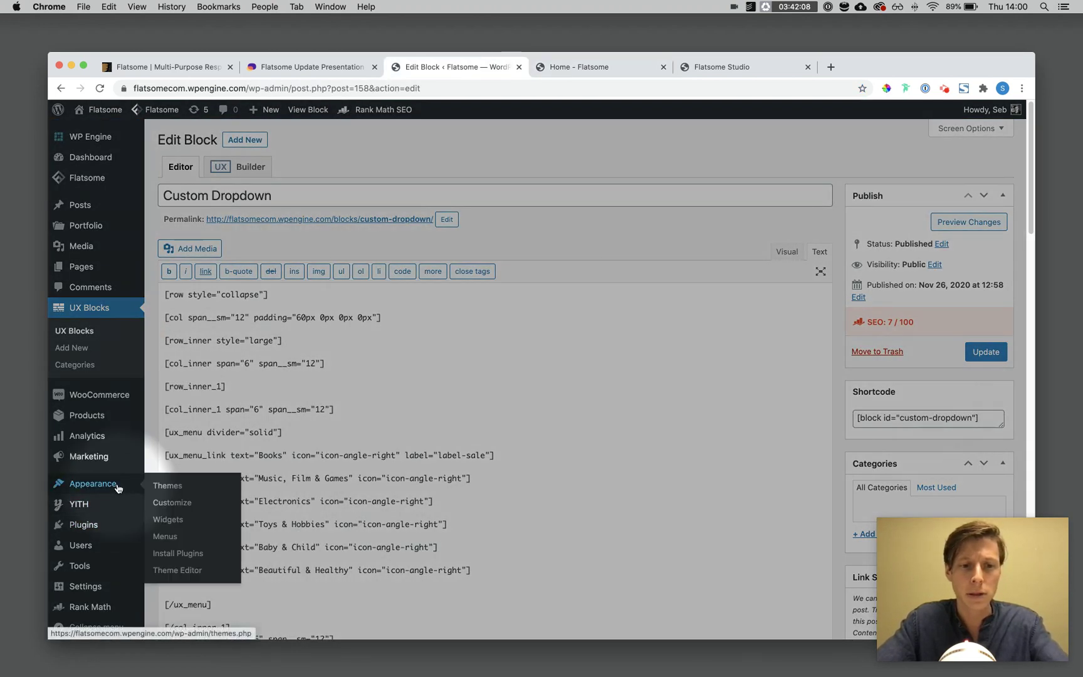
pyautogui.click(165, 537)
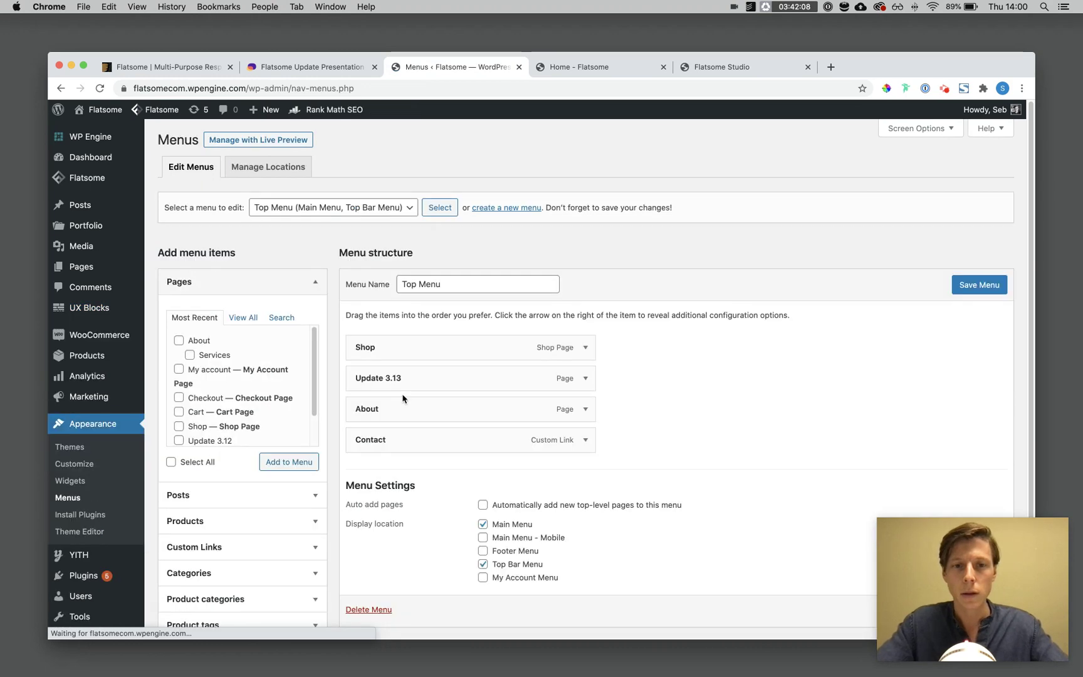
pyautogui.click(586, 347)
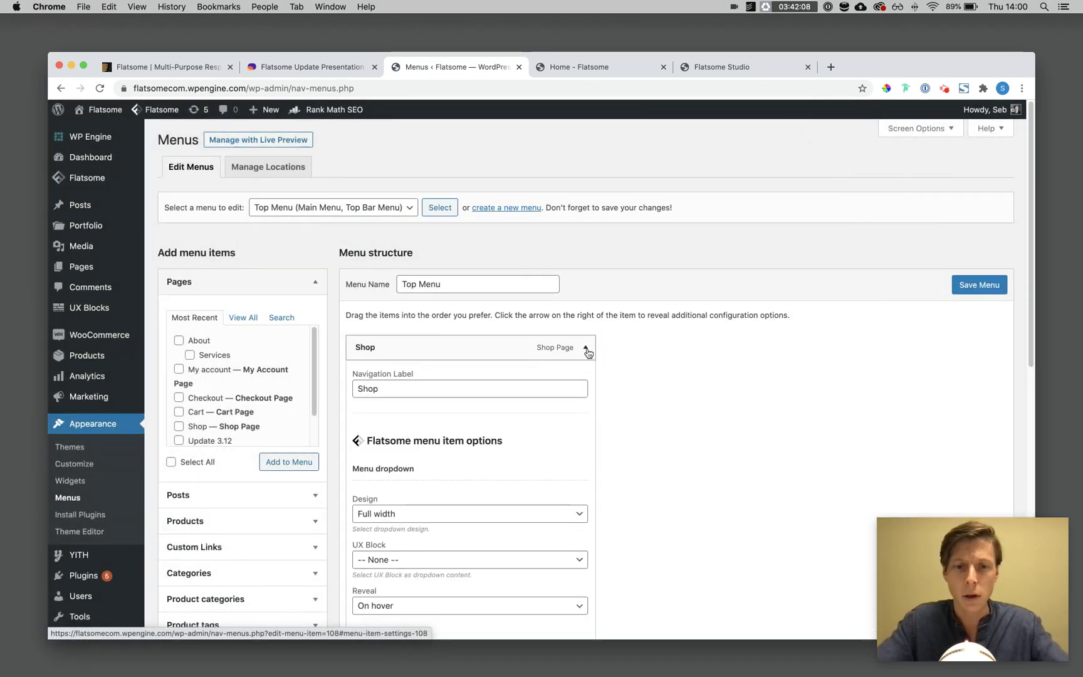
pyautogui.scroll(-3, 588, 352)
pyautogui.scroll(-2, 588, 353)
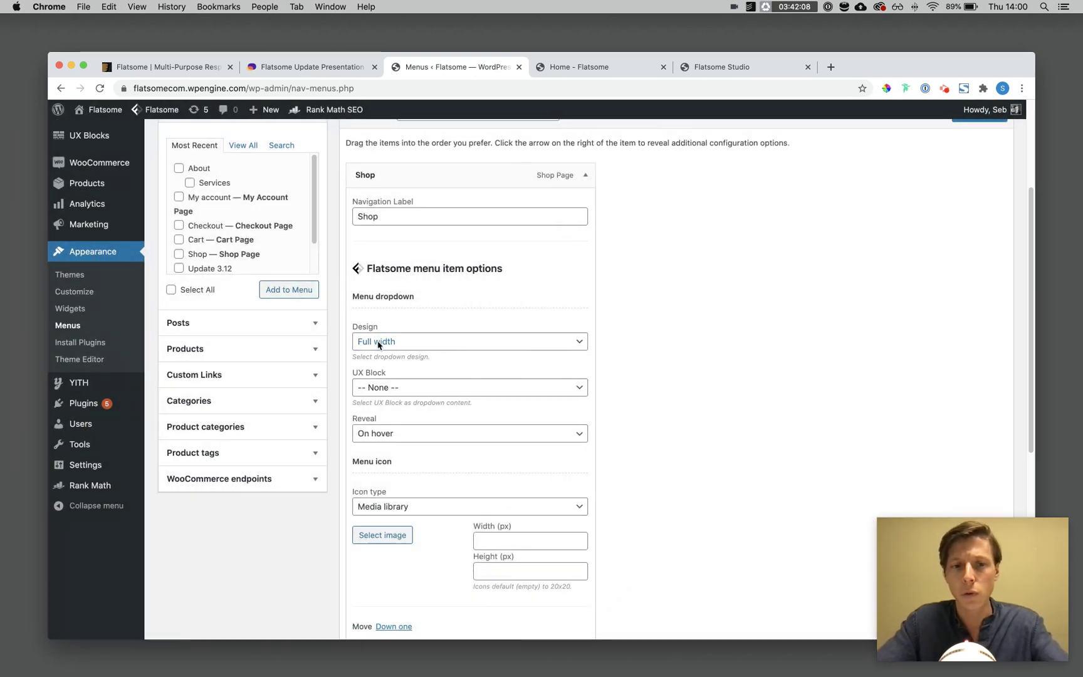
pyautogui.click(378, 341)
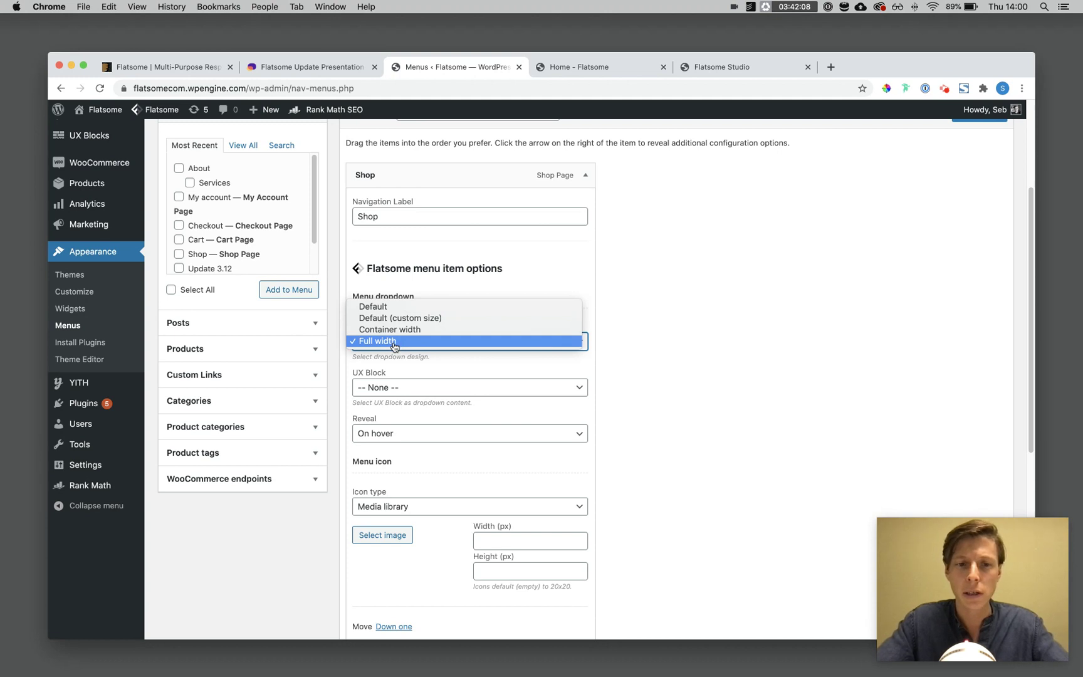
pyautogui.click(378, 342)
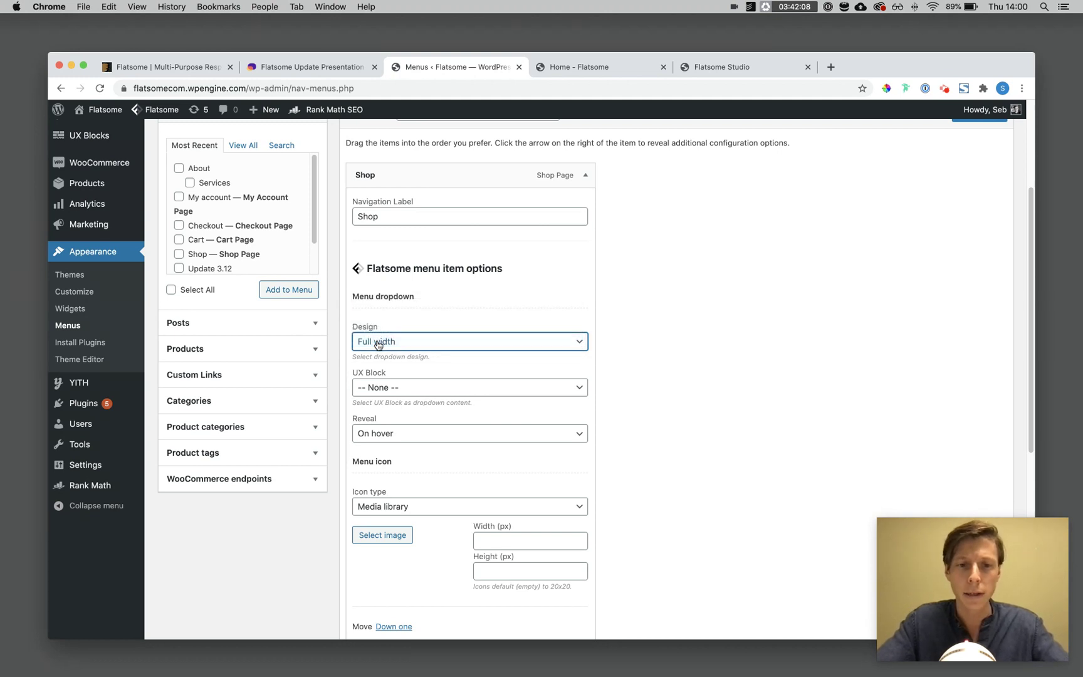
pyautogui.click(402, 389)
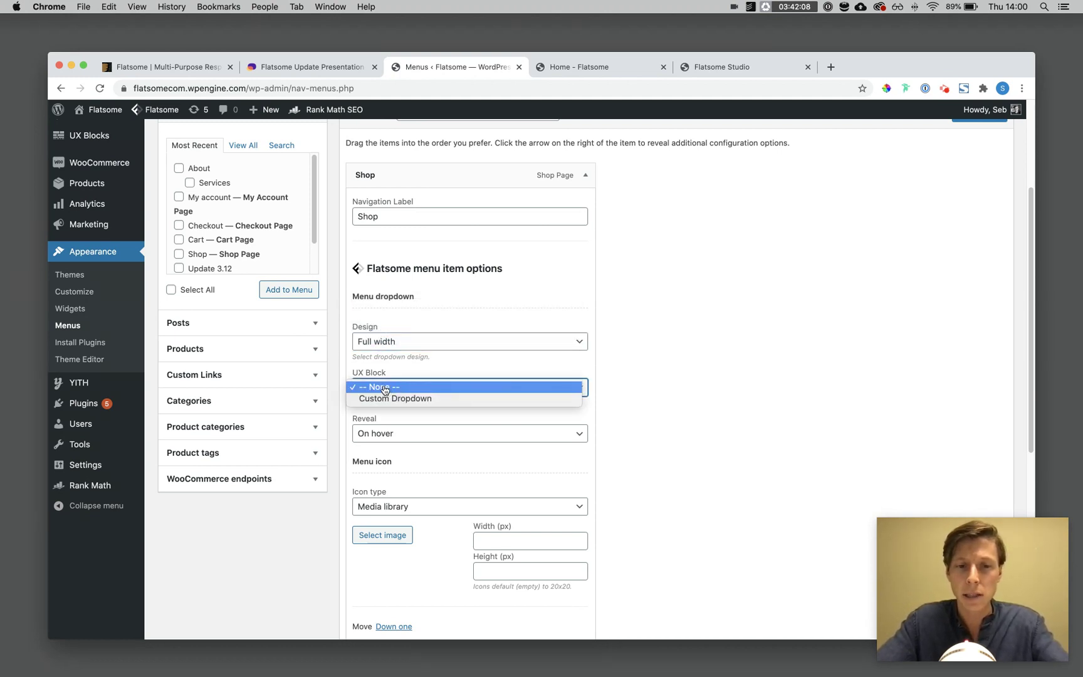
pyautogui.click(385, 399)
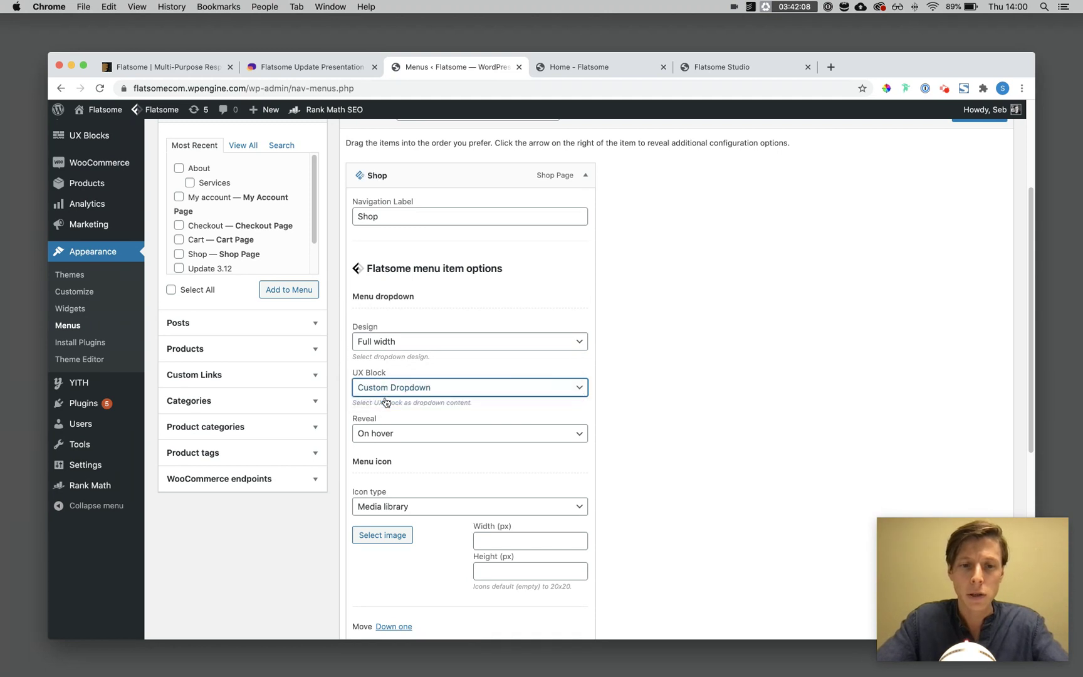
# Step: Keep the dropdown's Reveal setting on 'On hover' and save the menu
pyautogui.scroll(-2, 393, 402)
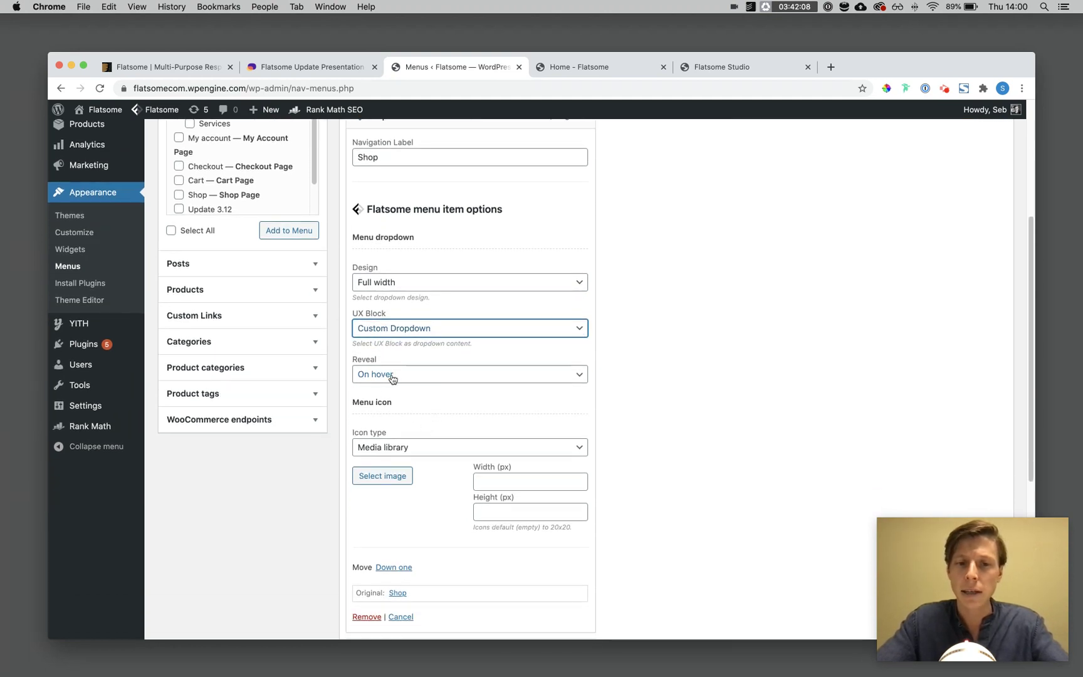
pyautogui.click(392, 375)
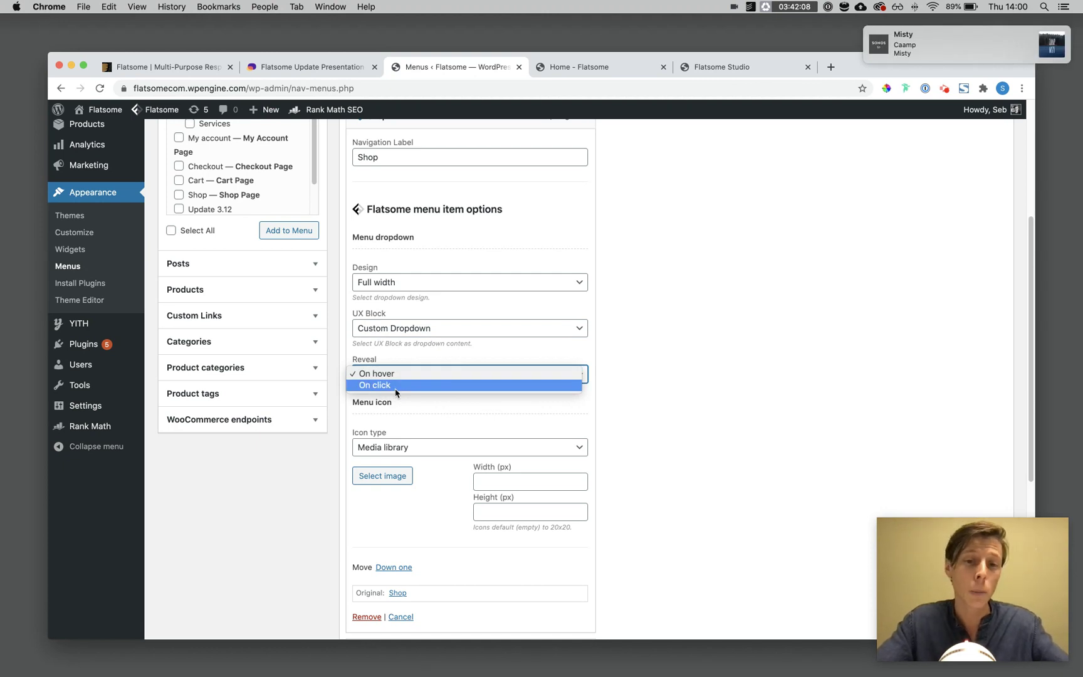
pyautogui.click(1081, 40)
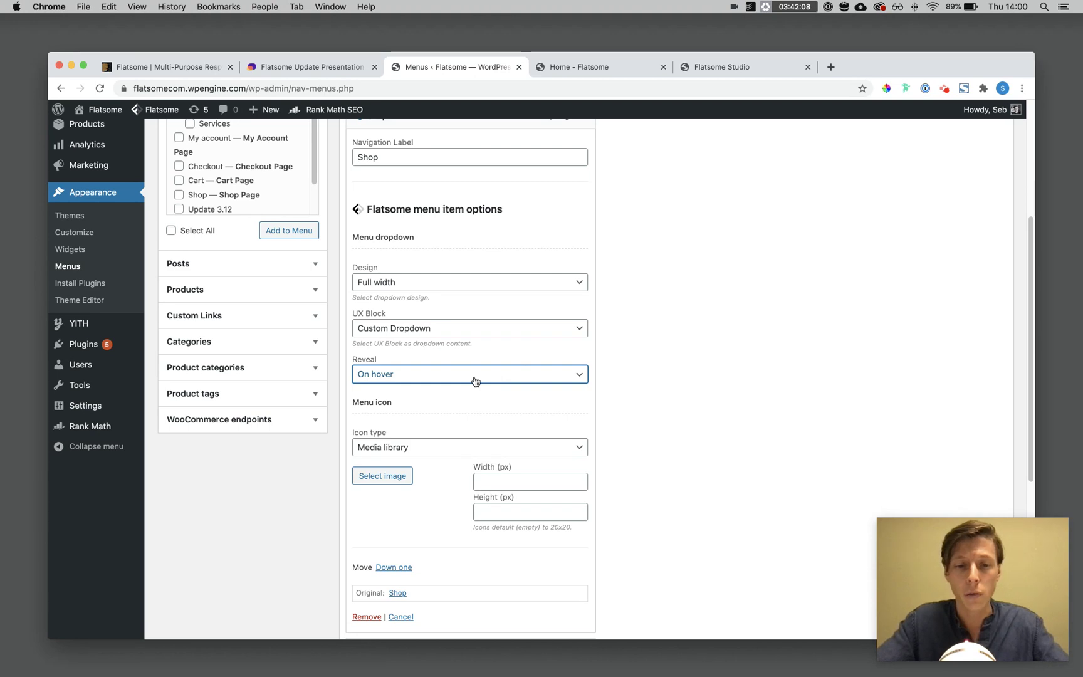
pyautogui.scroll(-2, 475, 381)
pyautogui.scroll(6, 474, 310)
pyautogui.click(974, 286)
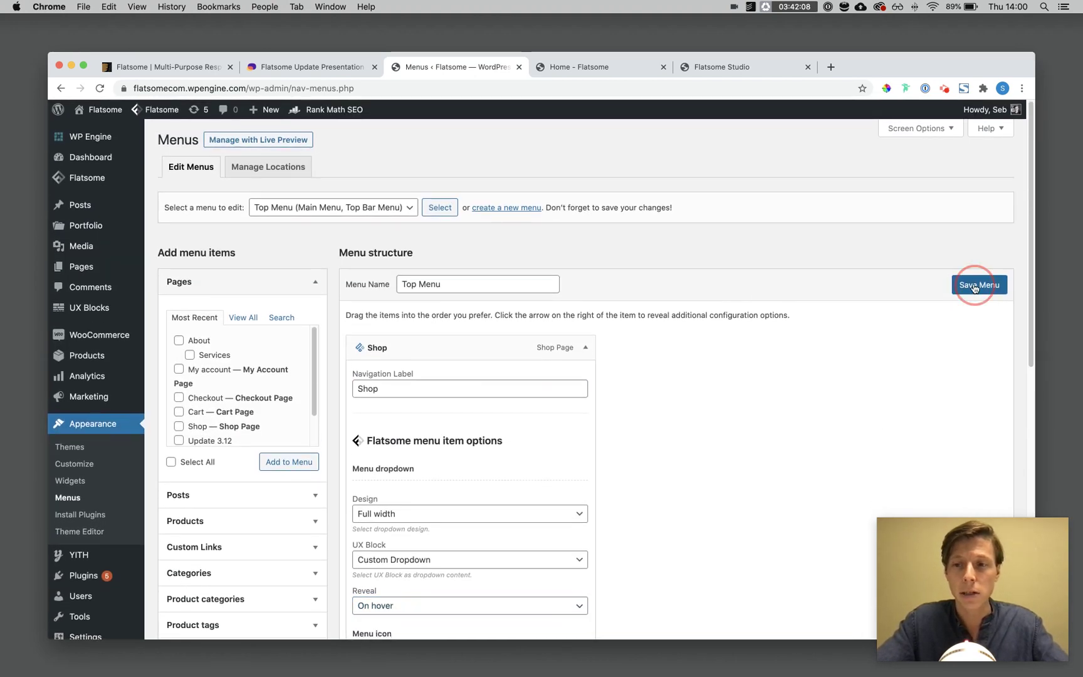
# Step: Reload the live homepage and preview the Shop mega menu and its Edit Block overlay
pyautogui.click(586, 67)
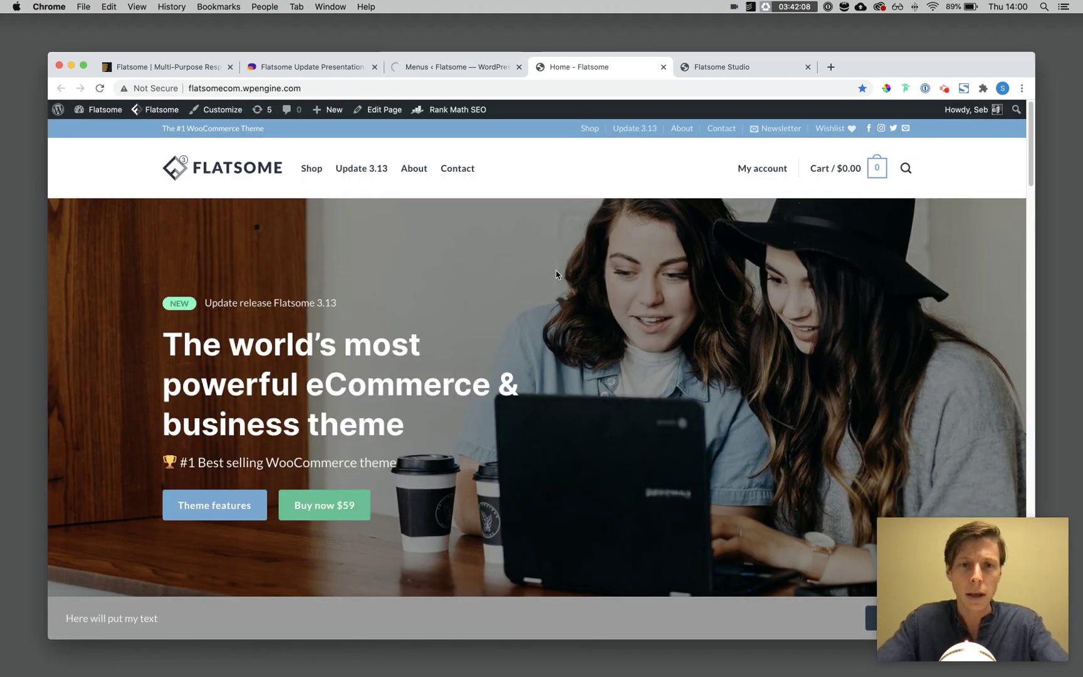
pyautogui.press('super+r')
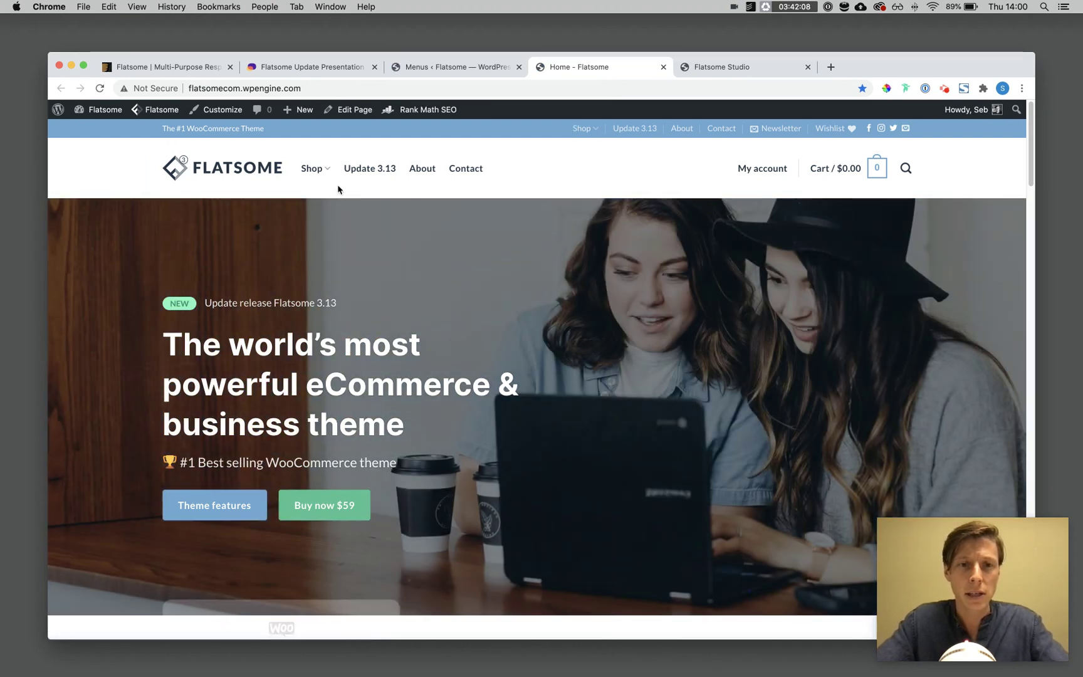
pyautogui.moveTo(321, 174)
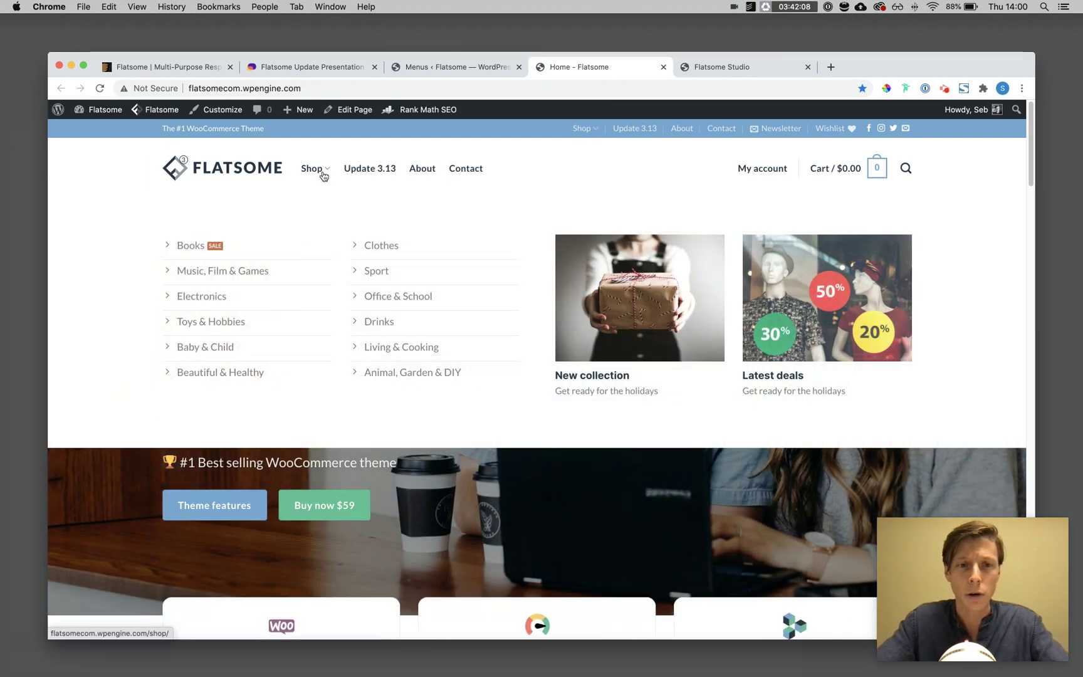
pyautogui.moveTo(348, 246)
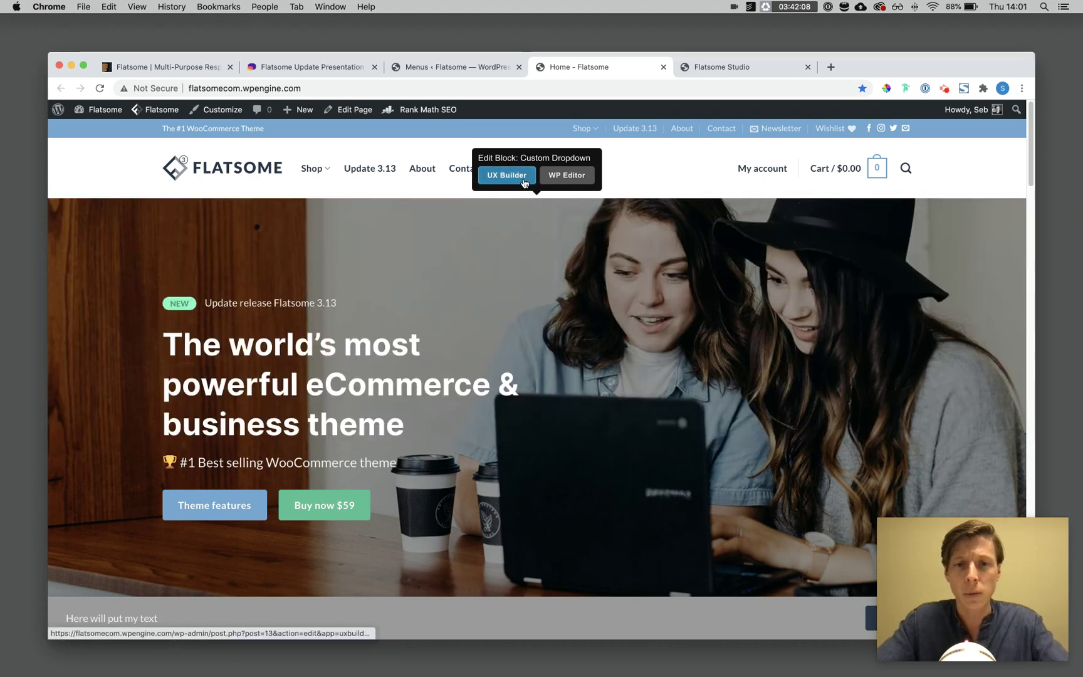
# Step: In UX Builder, review the Books and Clothes links and the New collection image box, then apply
pyautogui.click(524, 181)
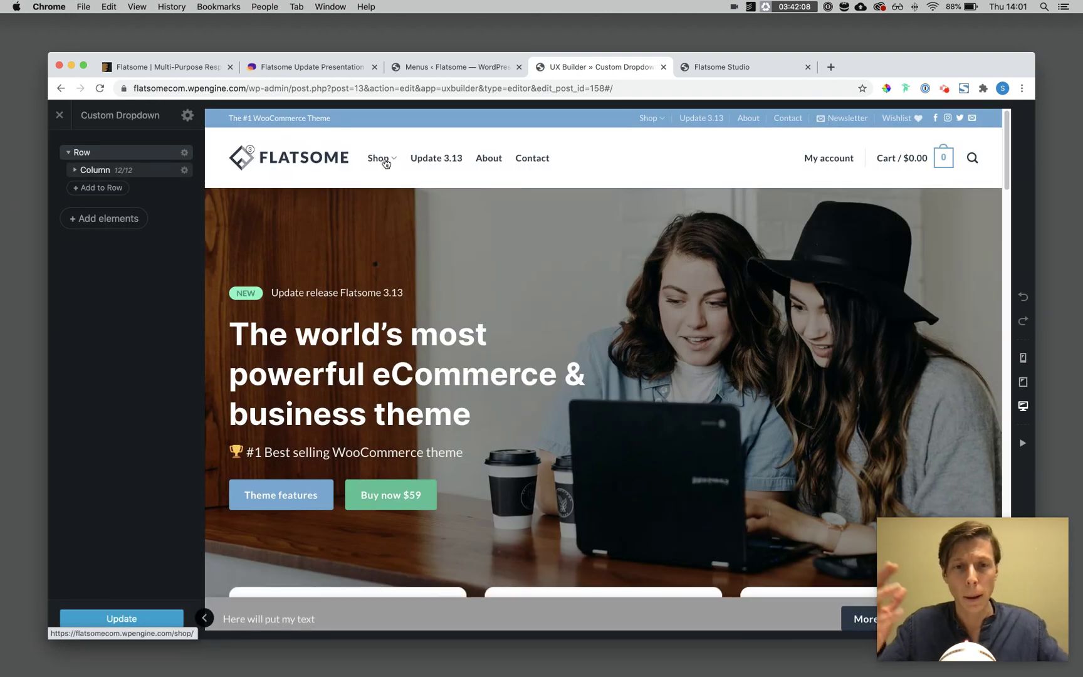
pyautogui.moveTo(386, 164)
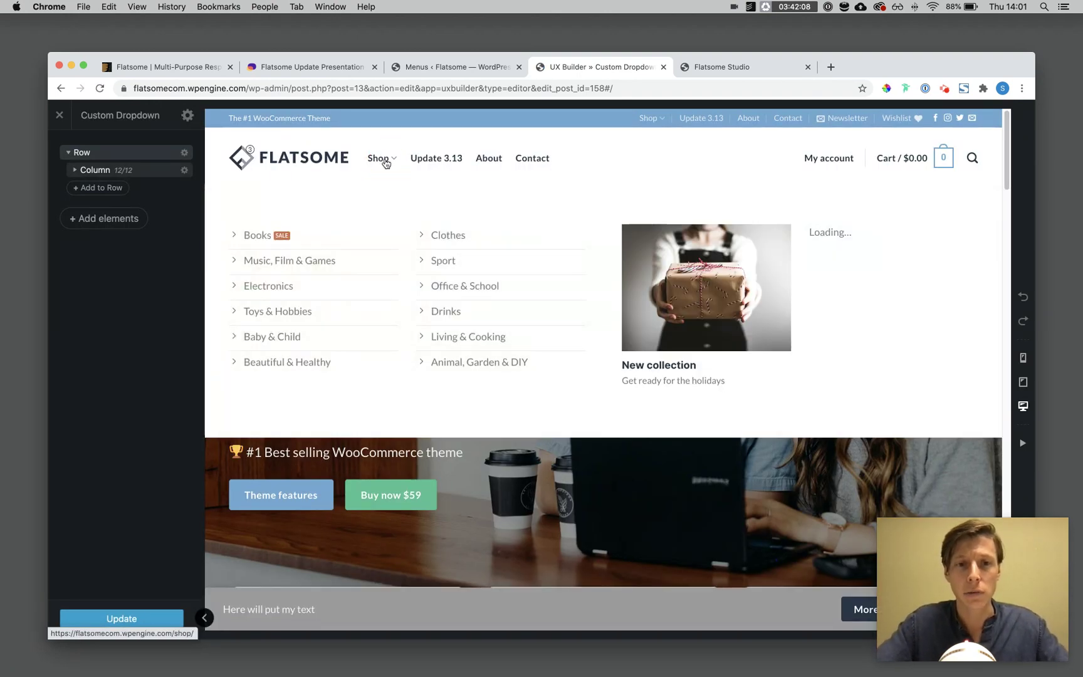
pyautogui.click(323, 242)
pyautogui.click(439, 237)
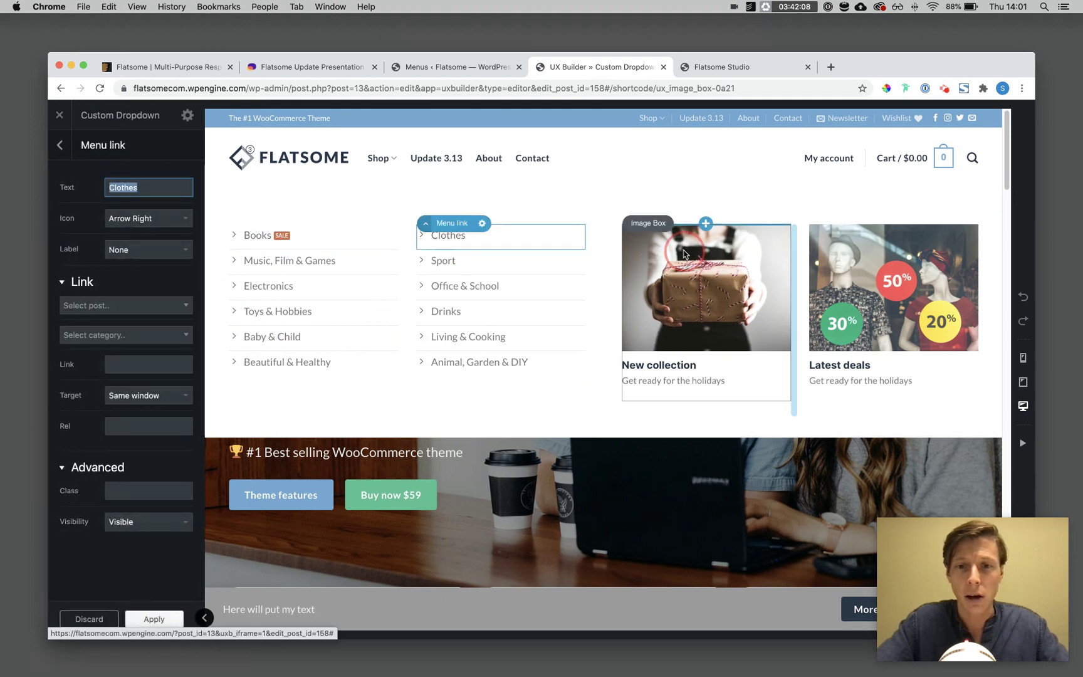
pyautogui.click(664, 275)
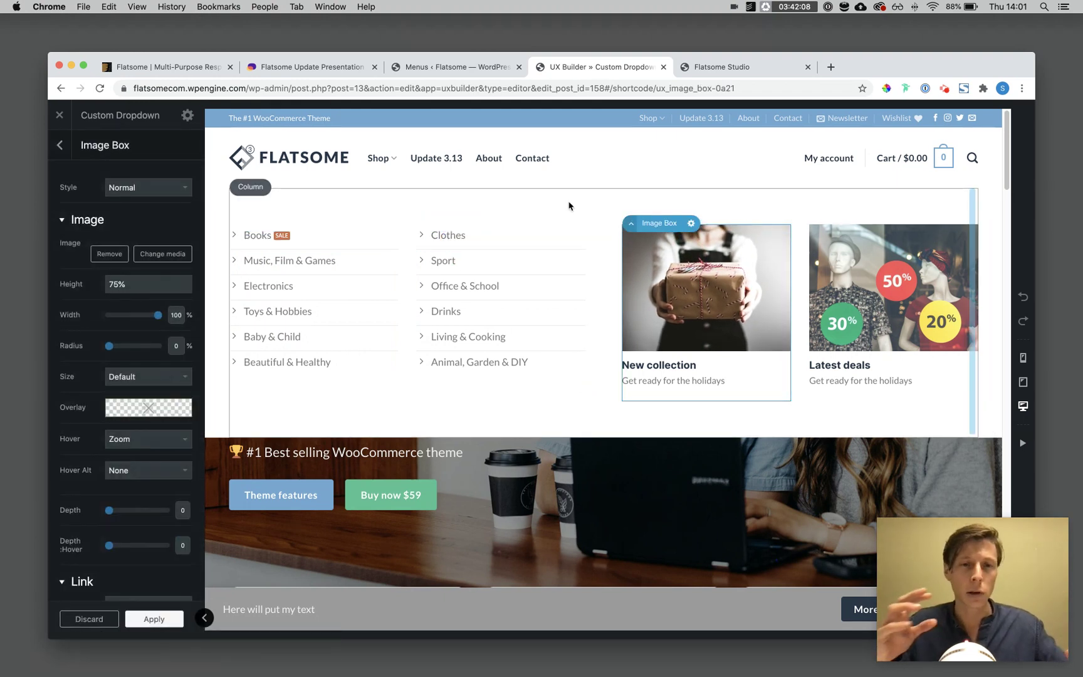
pyautogui.click(154, 619)
# Step: Update the Custom Dropdown block, leave UX Builder and return to the Menus page
pyautogui.click(145, 618)
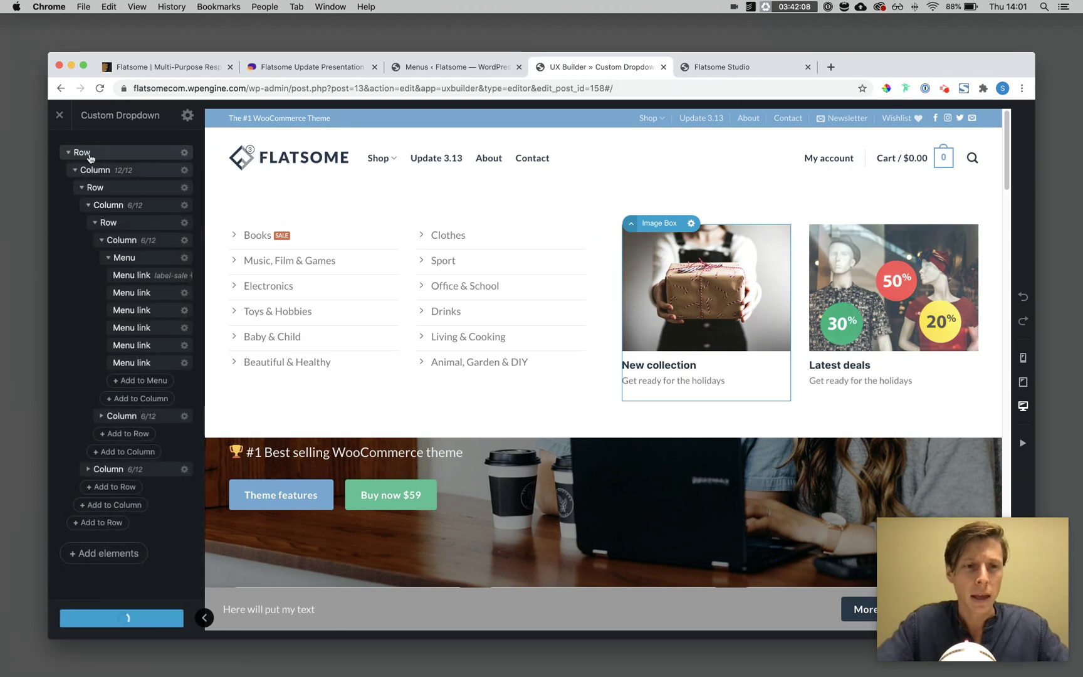
pyautogui.click(59, 116)
pyautogui.click(645, 155)
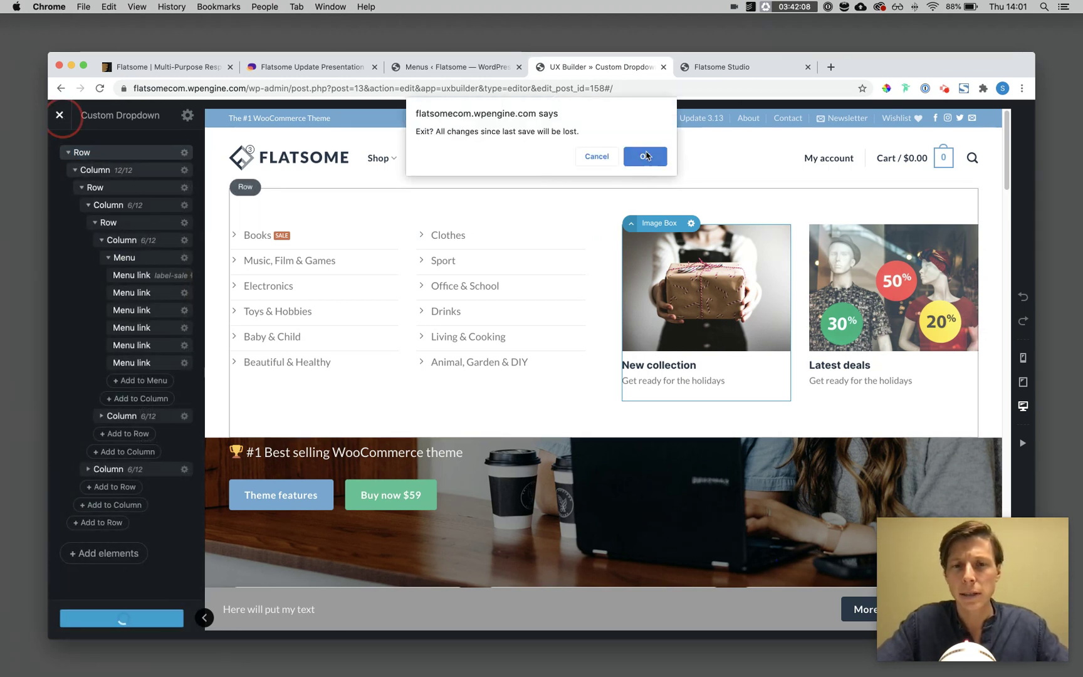
pyautogui.click(478, 74)
# Step: Keep the Shop item's reveal on hover, set its dropdown design to Container width, and save the menu
pyautogui.click(584, 383)
pyautogui.scroll(-5, 582, 385)
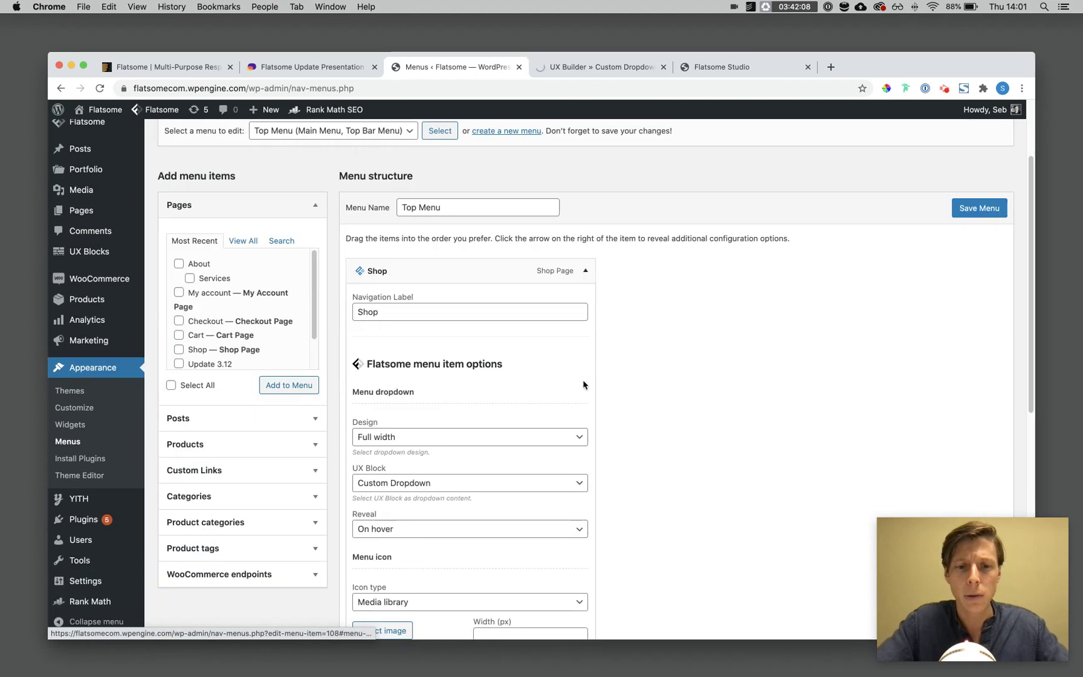
pyautogui.click(485, 383)
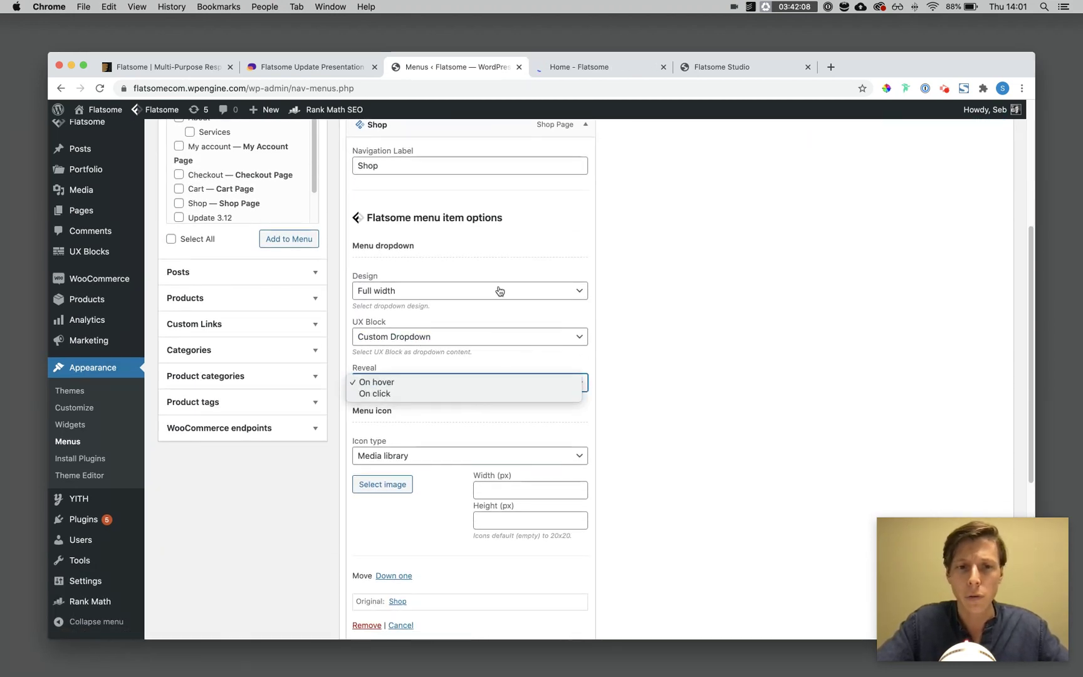
pyautogui.click(476, 292)
pyautogui.click(472, 291)
pyautogui.click(466, 286)
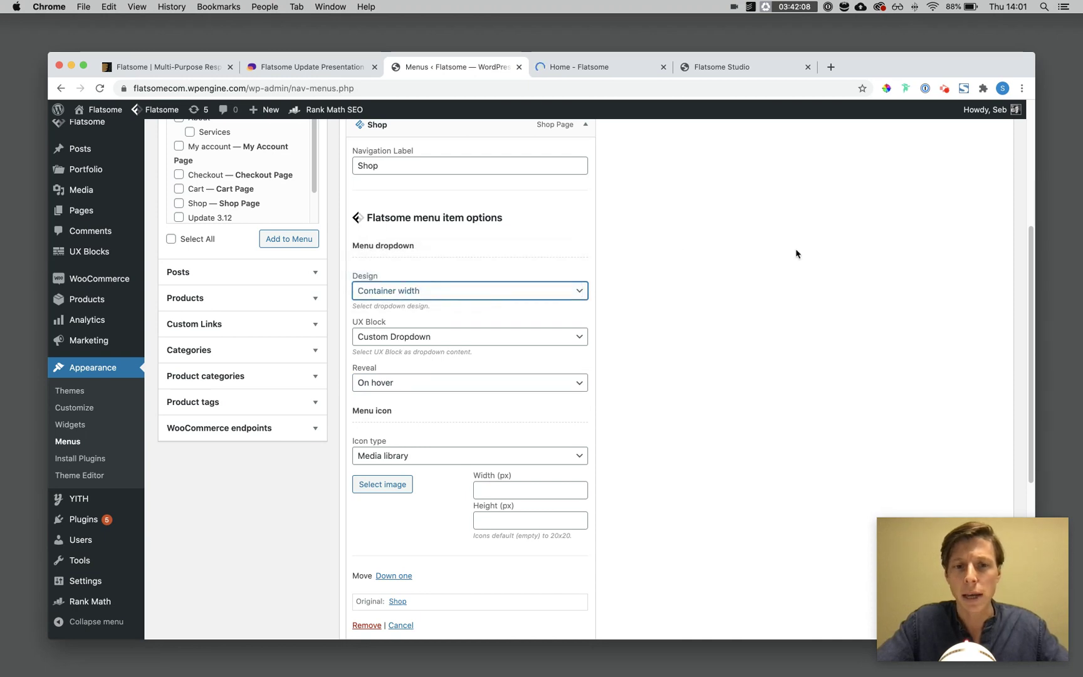
pyautogui.scroll(3, 815, 245)
pyautogui.click(971, 214)
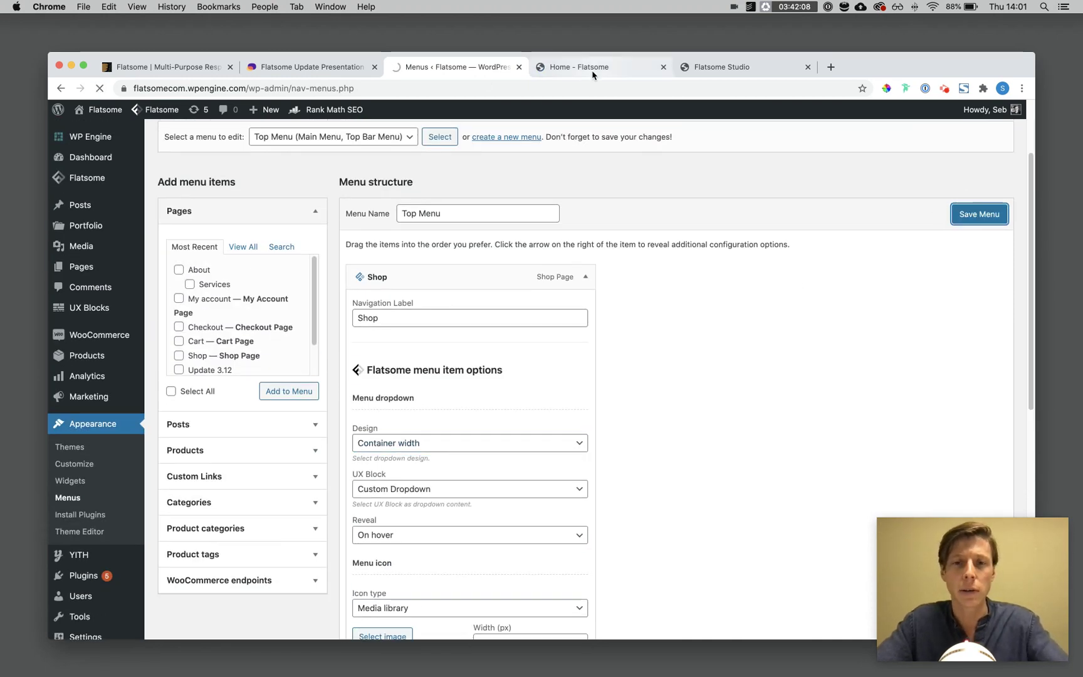
# Step: Reload the live homepage and preview the narrower Shop mega menu
pyautogui.click(573, 68)
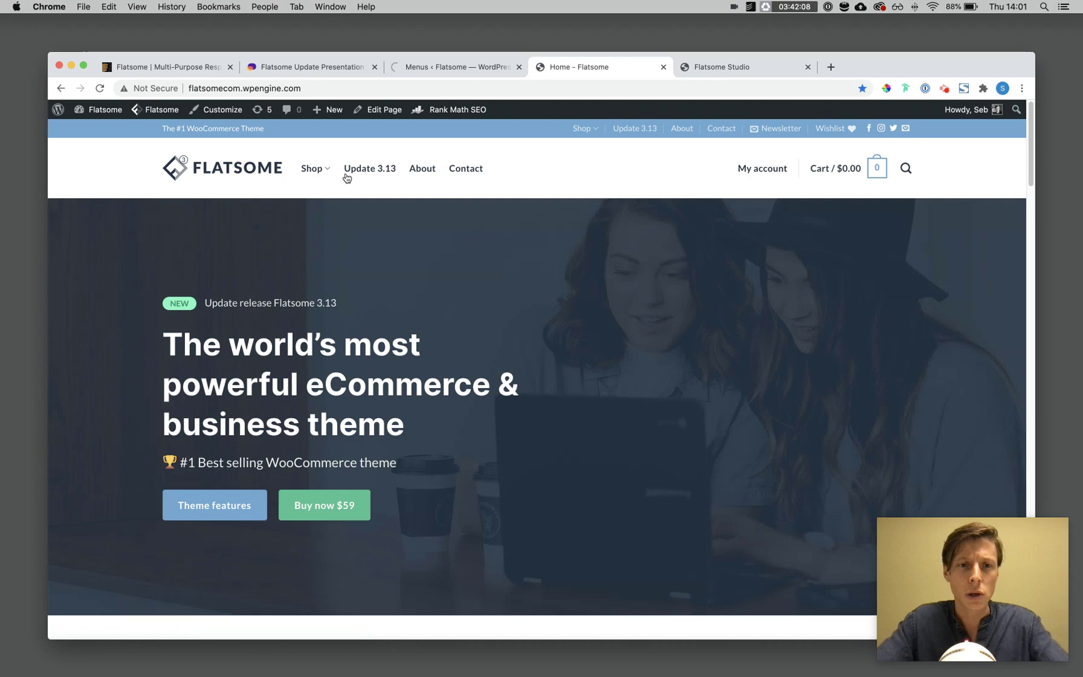
pyautogui.press('super+t')
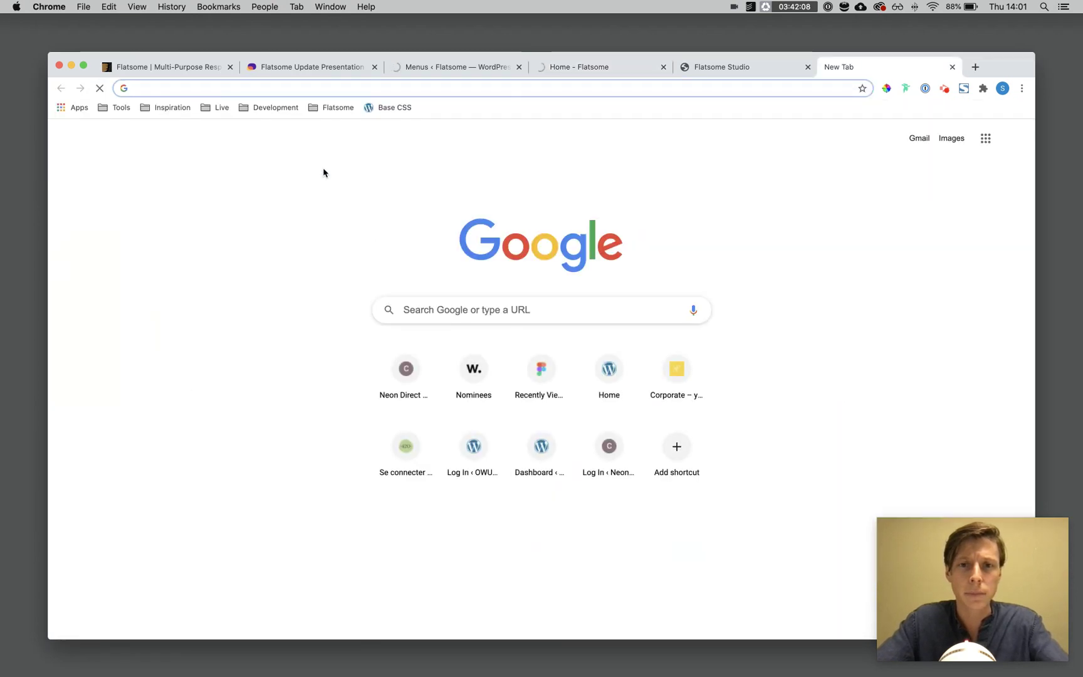
pyautogui.press('super+w')
pyautogui.press('super+r')
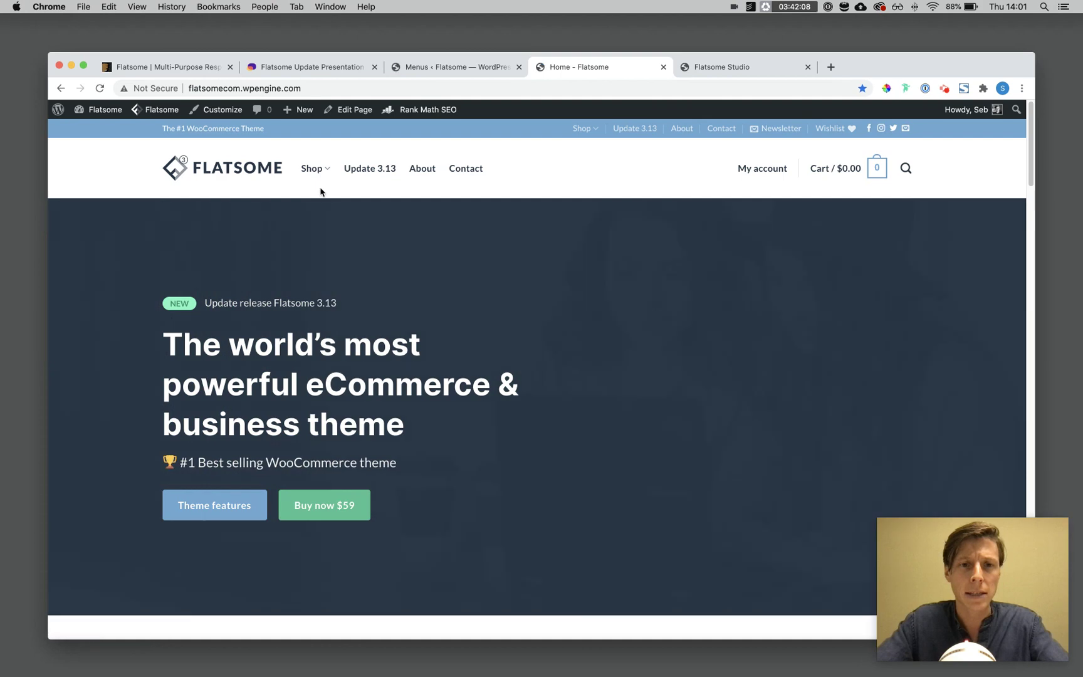
pyautogui.moveTo(316, 178)
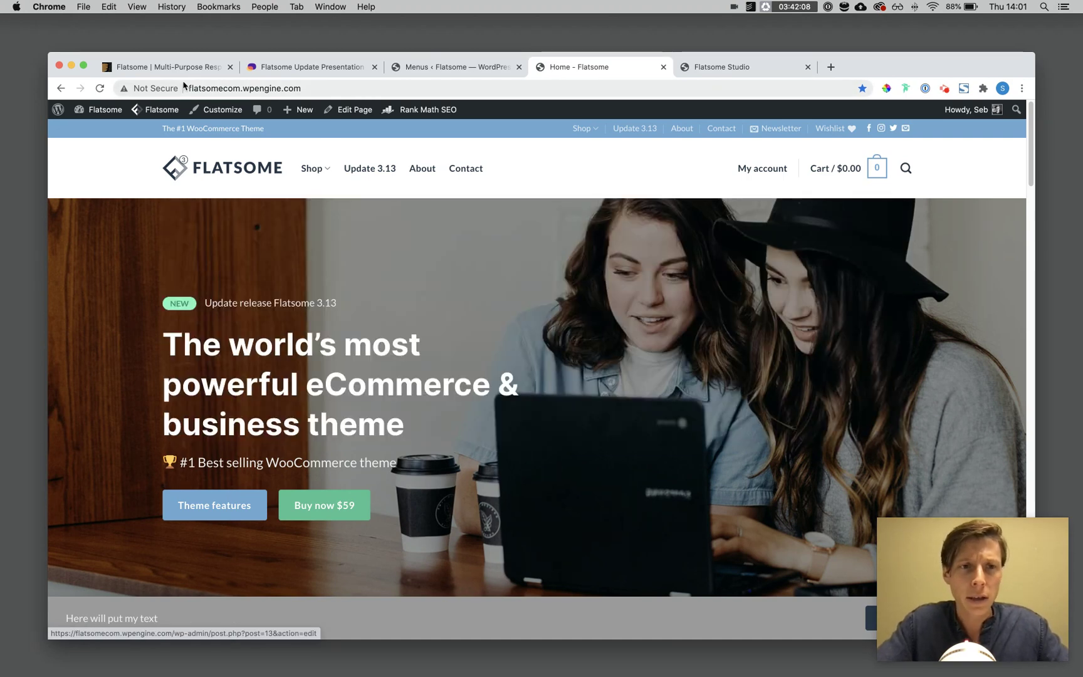
# Step: Tick off the completed Mega Menu & Dropdown checklist items on the Paste slide
pyautogui.click(285, 68)
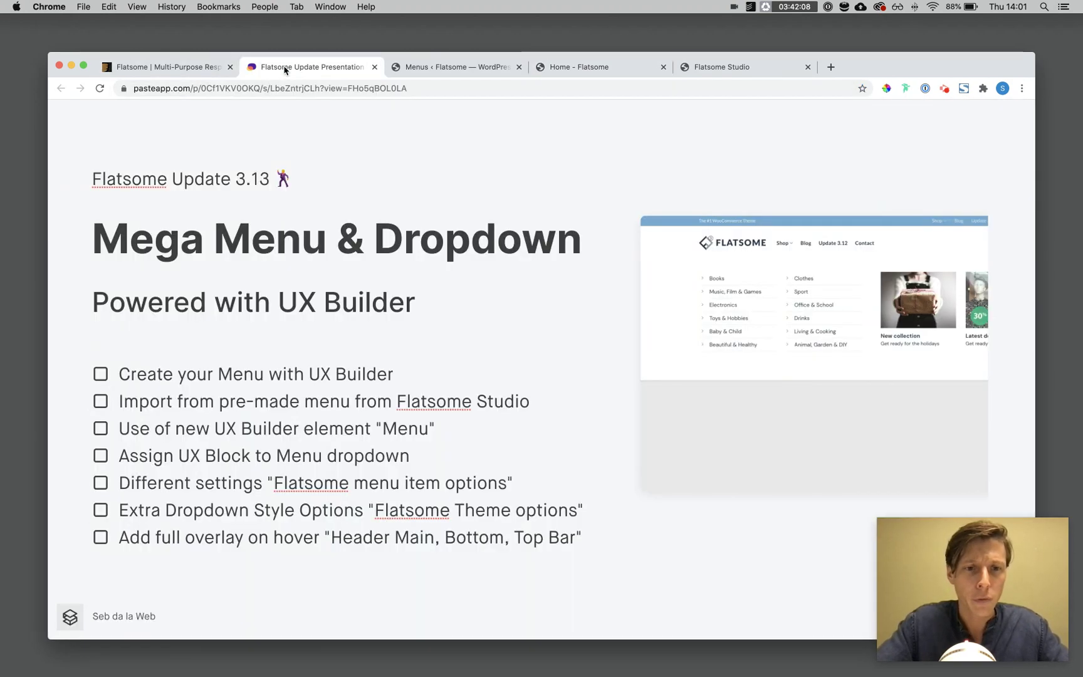
pyautogui.click(101, 376)
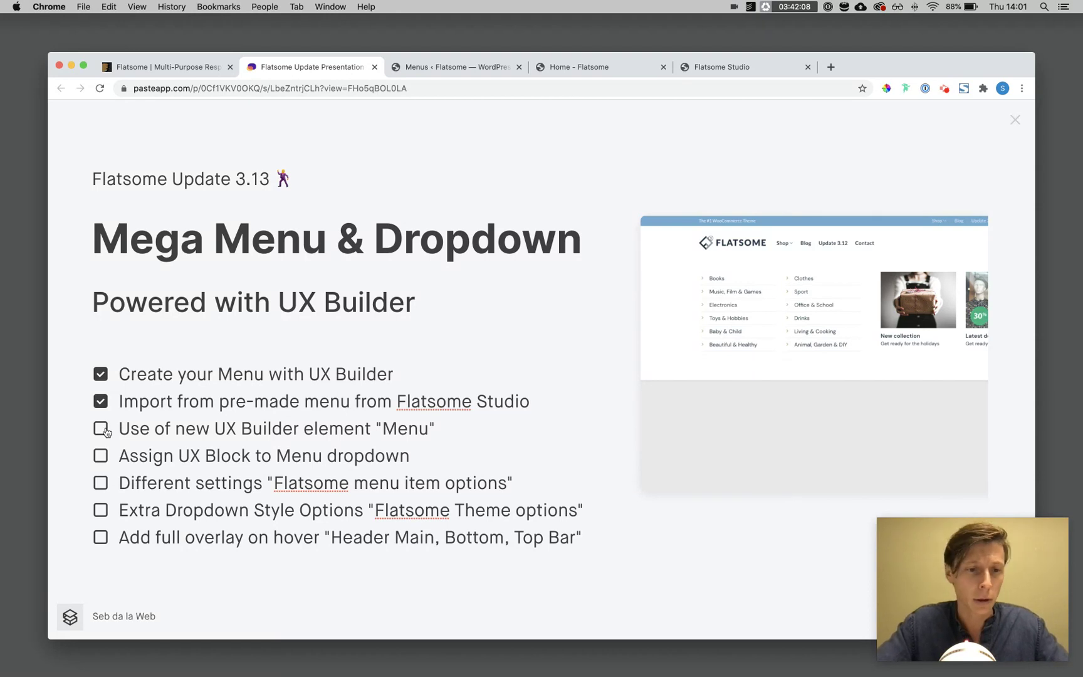
pyautogui.click(101, 429)
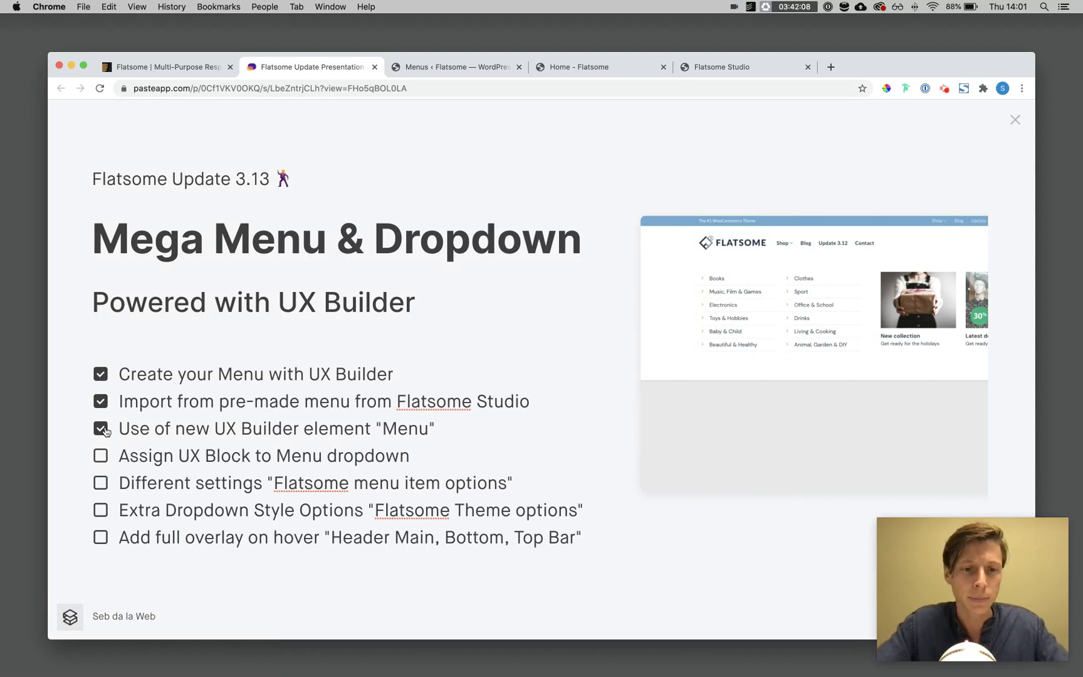
pyautogui.click(102, 463)
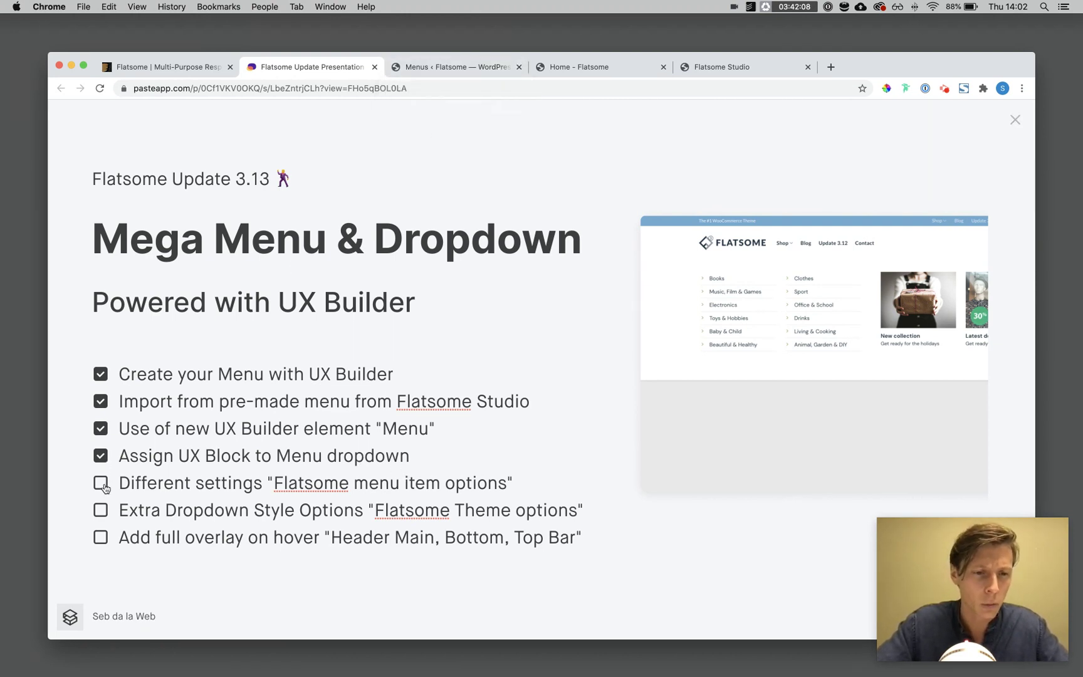
pyautogui.moveTo(121, 510); pyautogui.dragTo(239, 512)
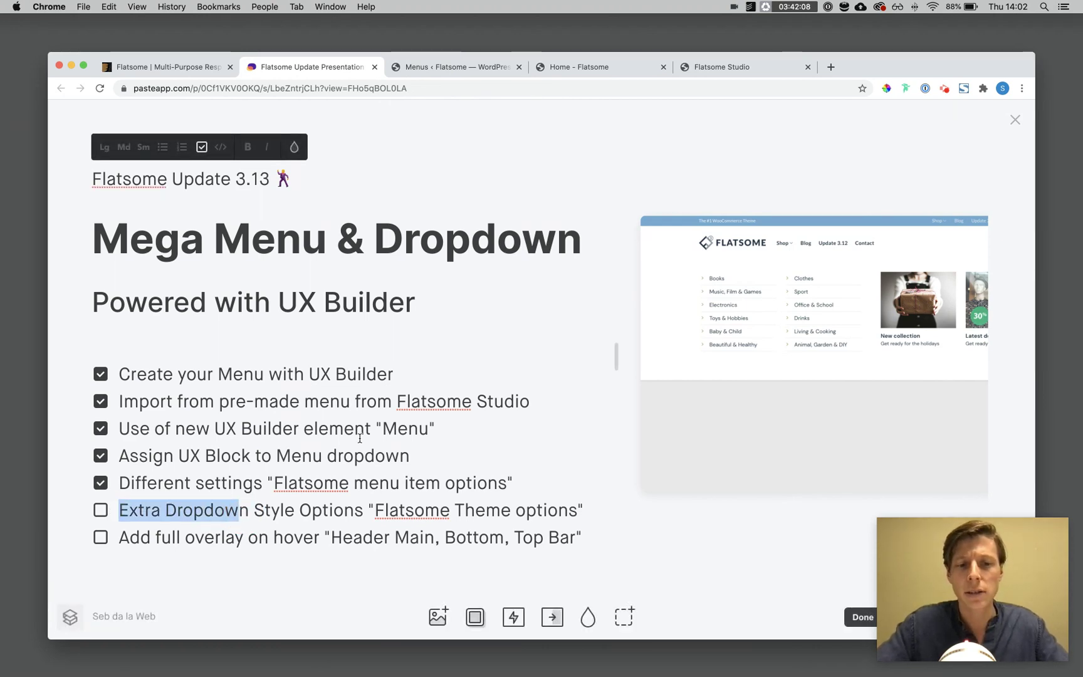
pyautogui.click(473, 74)
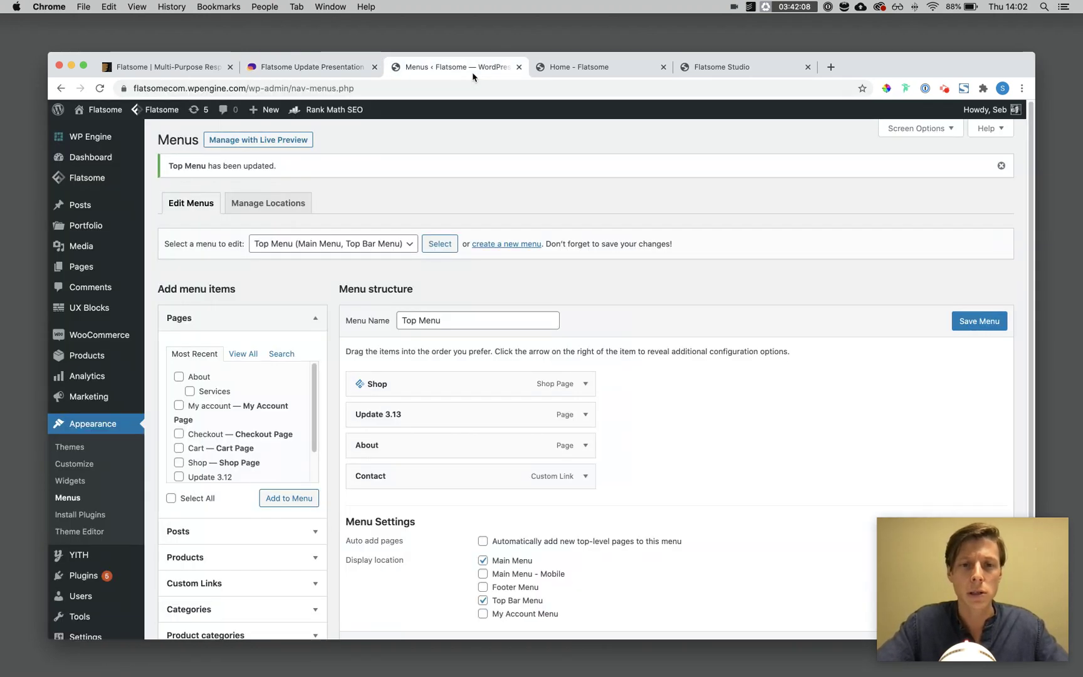
# Step: In Customizer Dropdown Style, enable border, shadow and arrow to preview them
pyautogui.click(551, 68)
pyautogui.moveTo(156, 110)
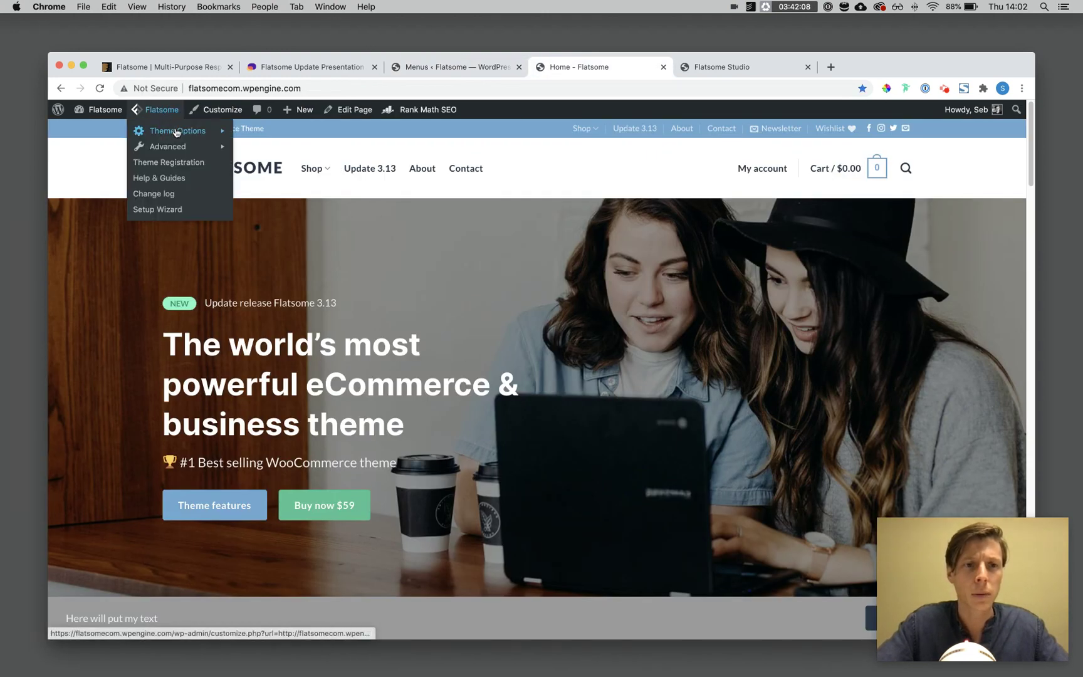
pyautogui.moveTo(182, 131)
pyautogui.moveTo(308, 129)
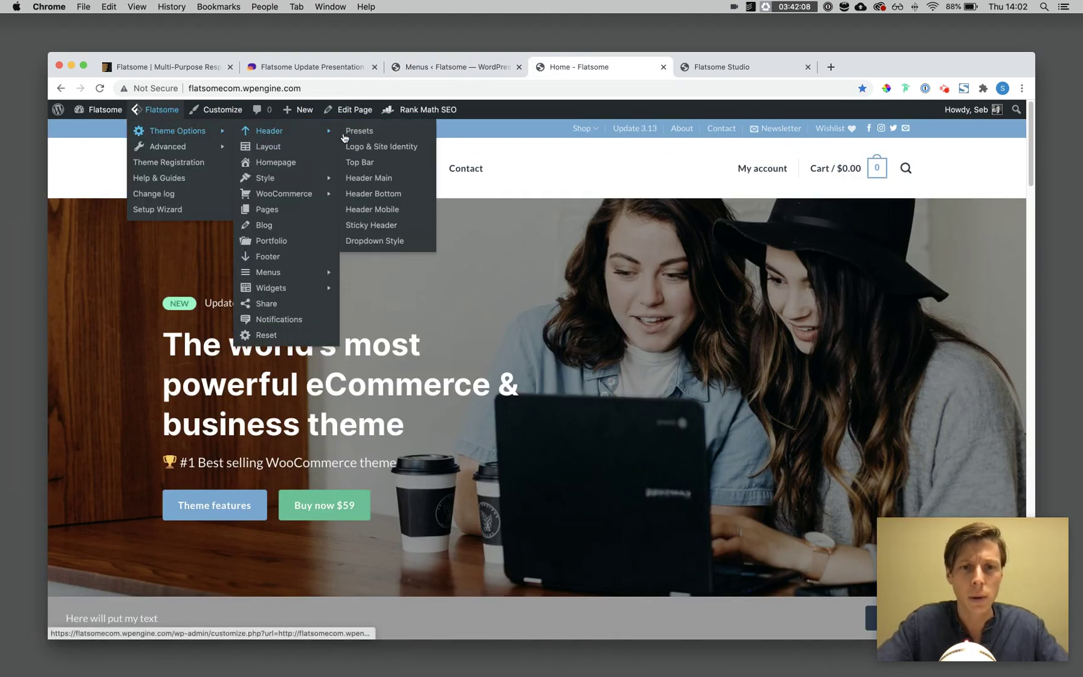
pyautogui.click(375, 241)
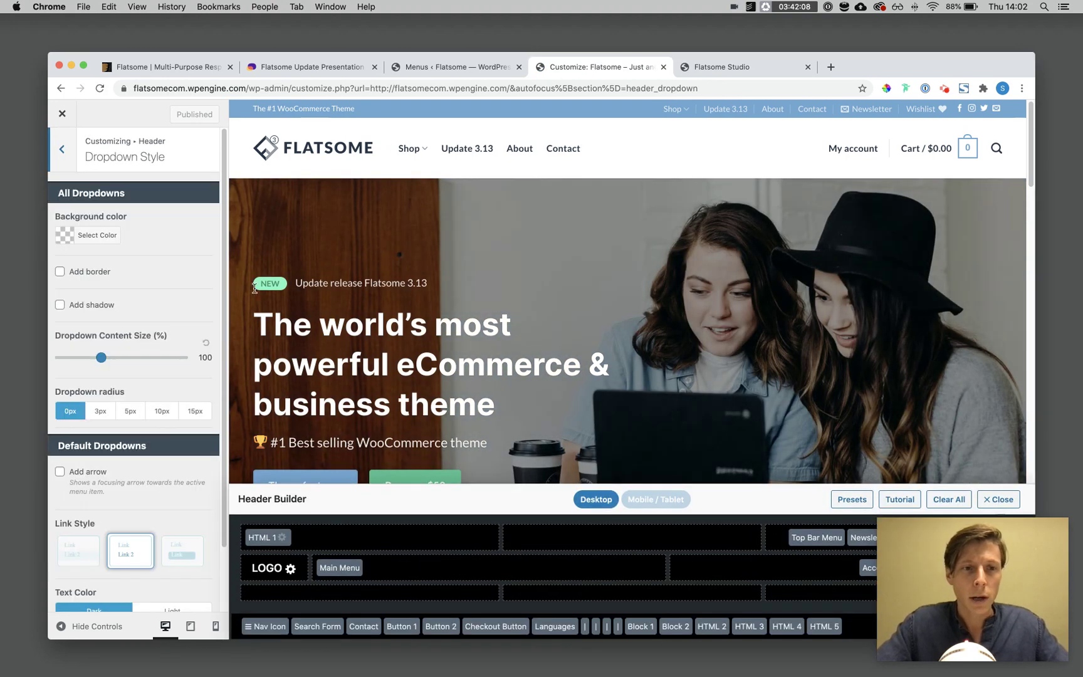
pyautogui.click(60, 271)
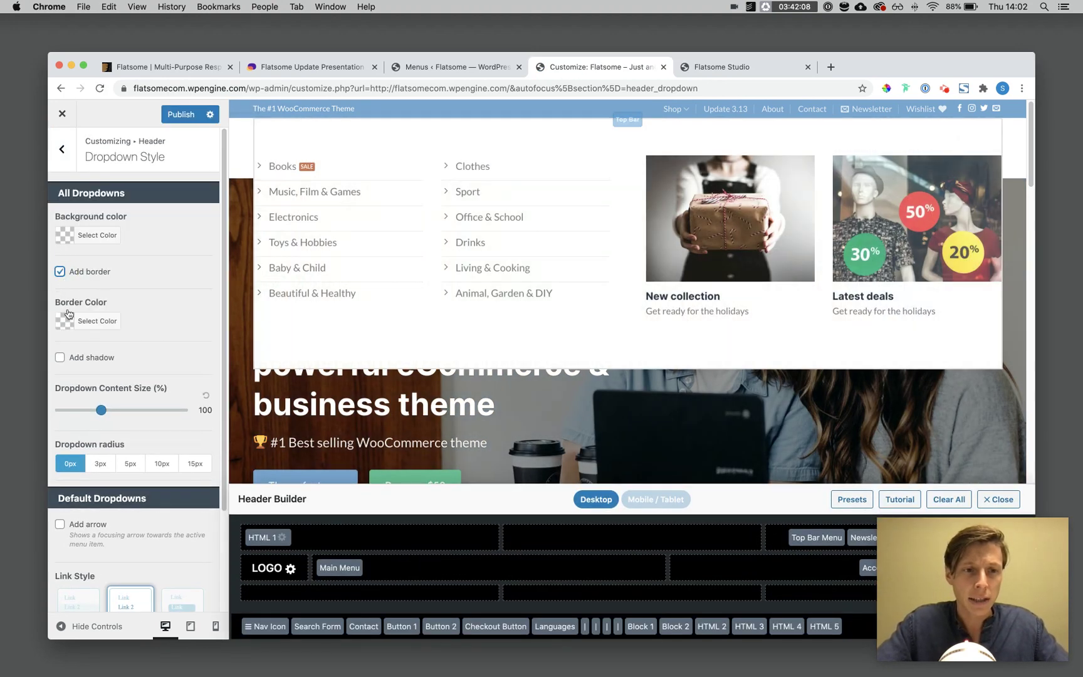
pyautogui.click(60, 358)
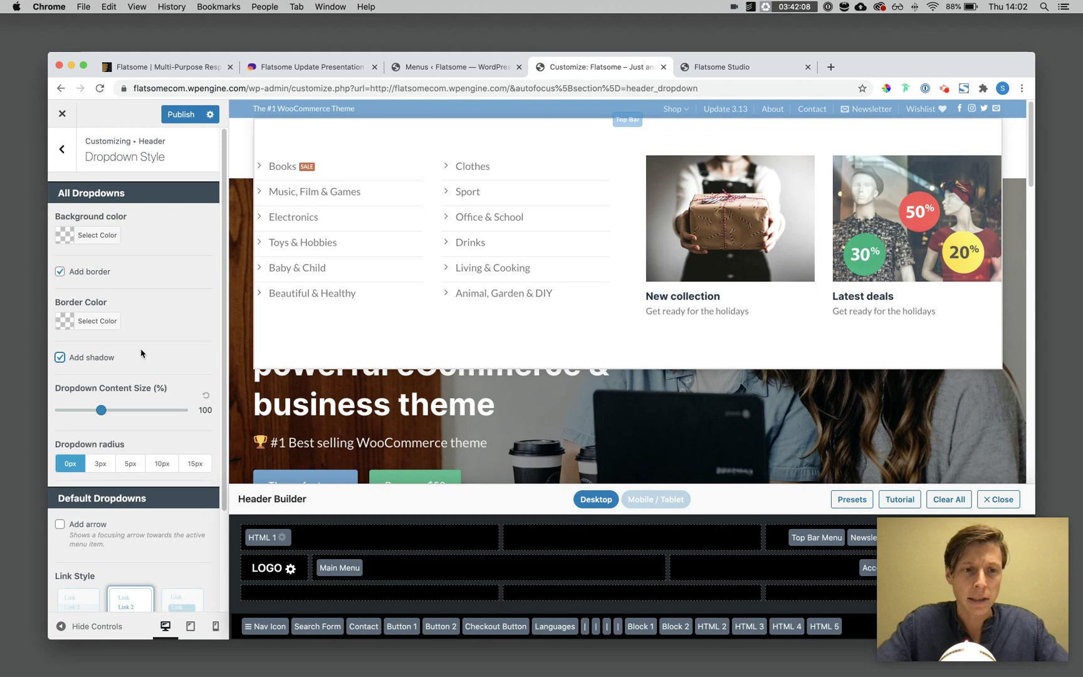
pyautogui.scroll(-2, 94, 477)
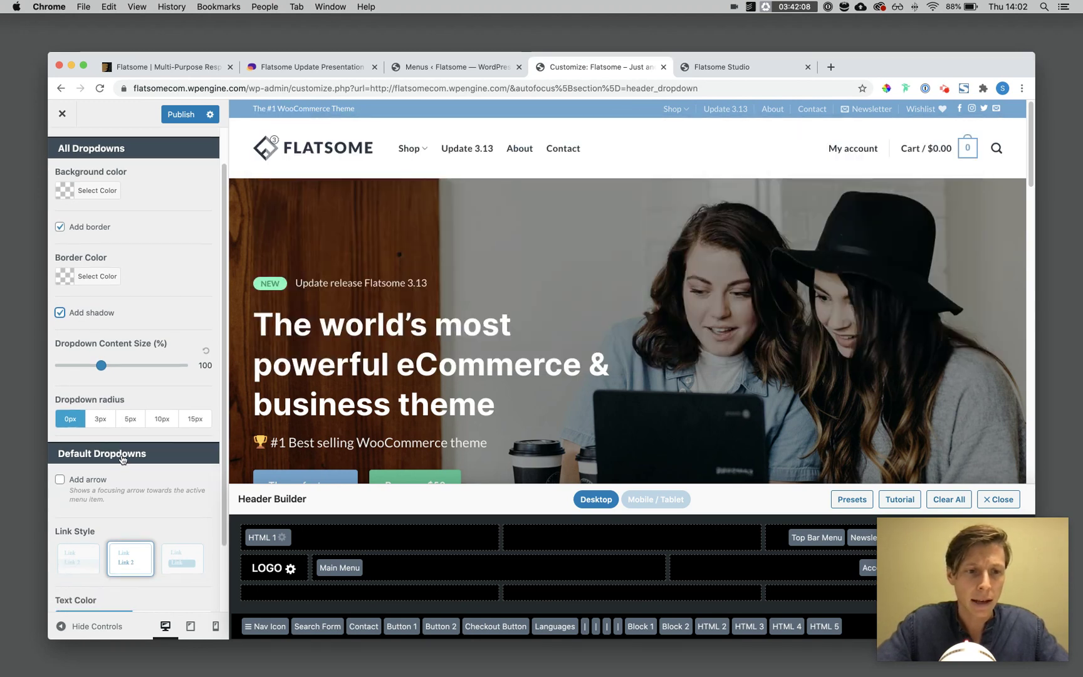
pyautogui.click(60, 480)
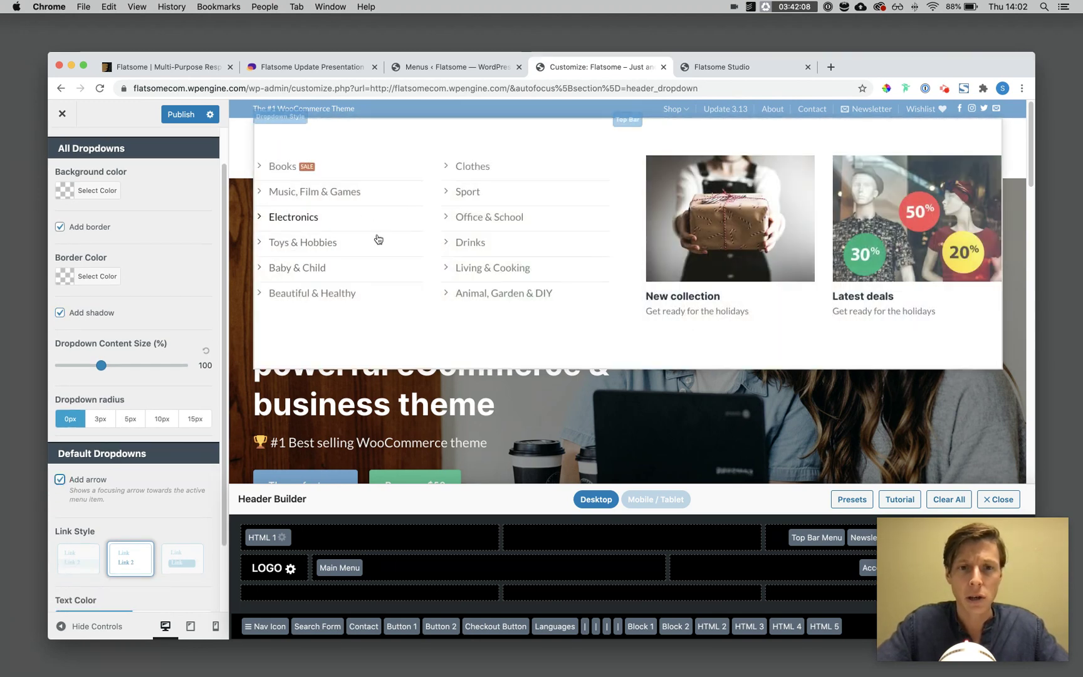
pyautogui.moveTo(423, 156)
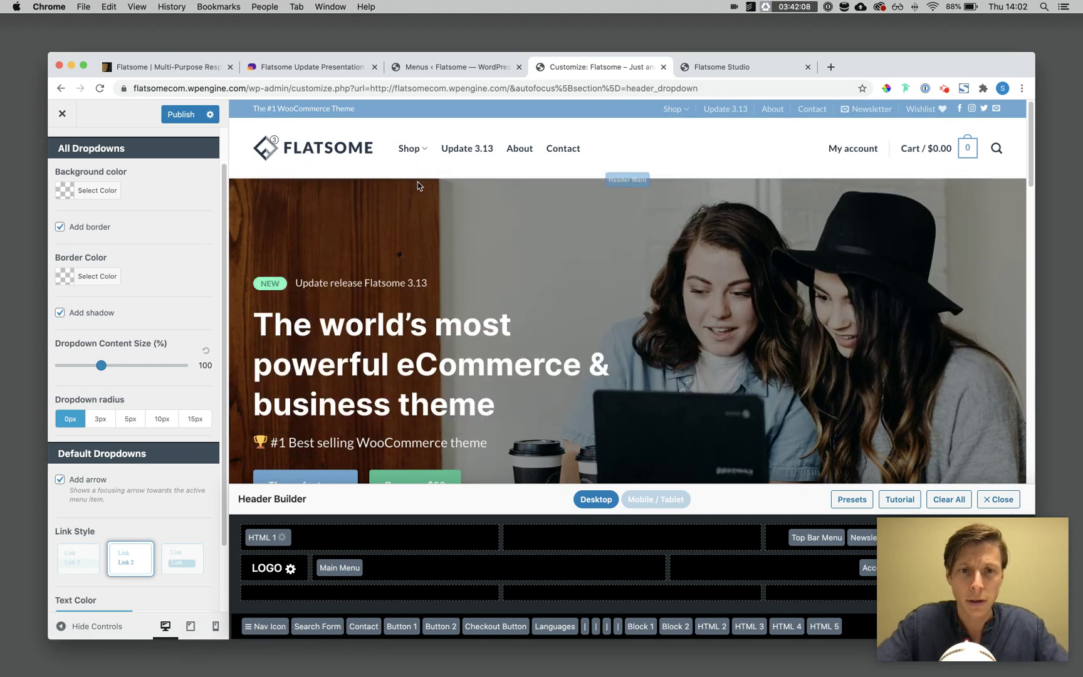
# Step: Turn off Add border, Add shadow and Add arrow for all dropdowns
pyautogui.click(59, 226)
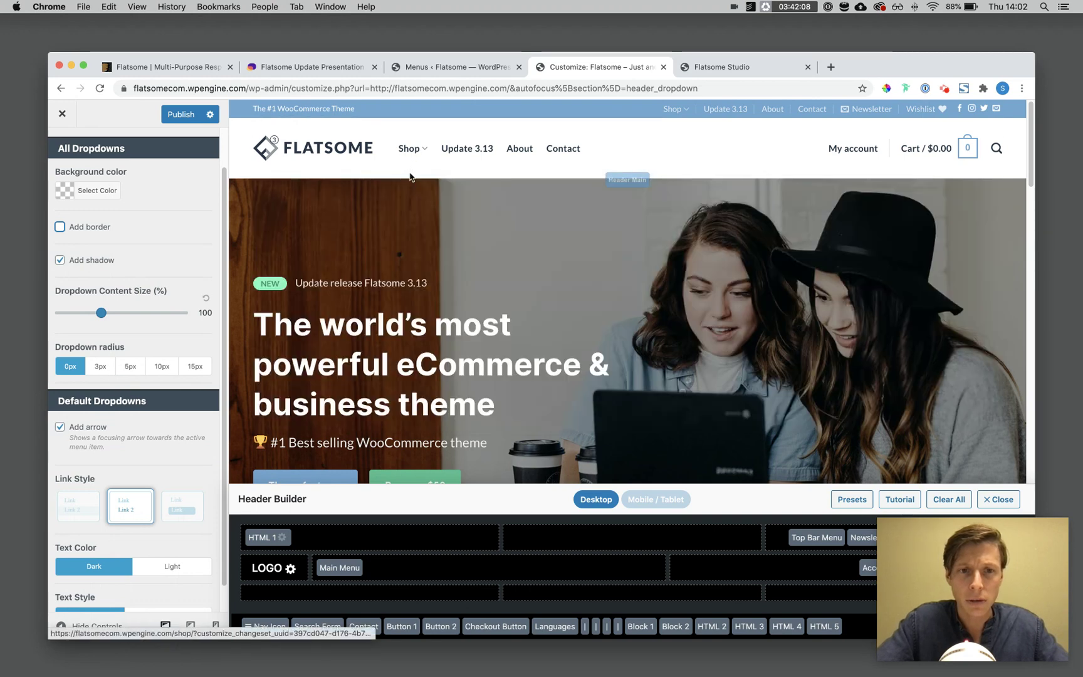
pyautogui.click(59, 259)
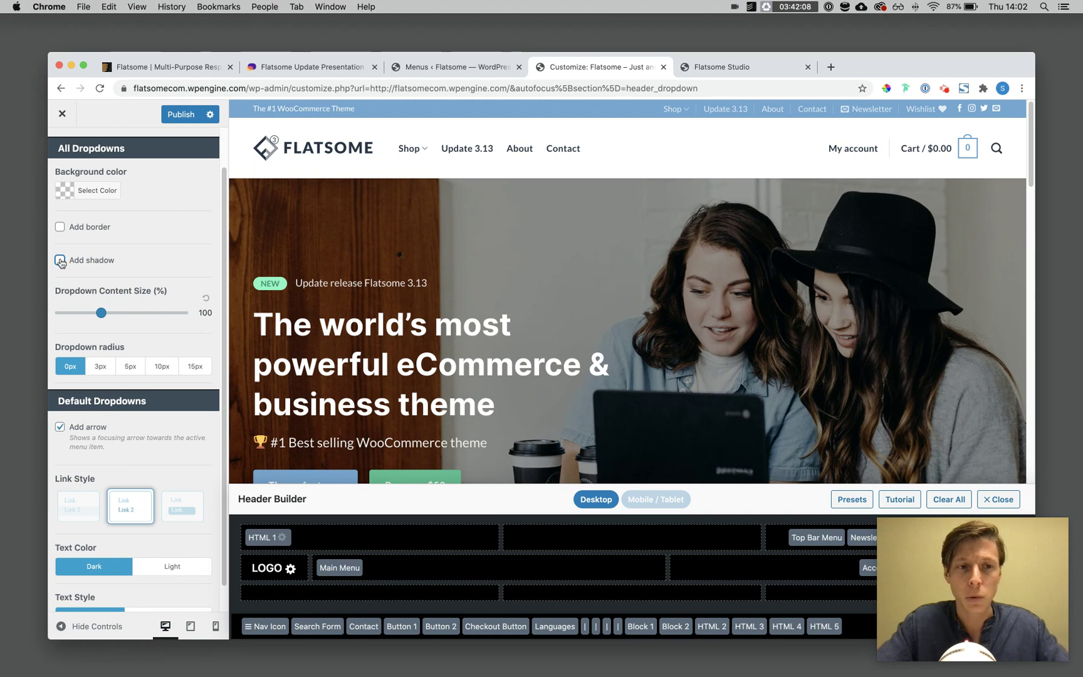
pyautogui.click(60, 429)
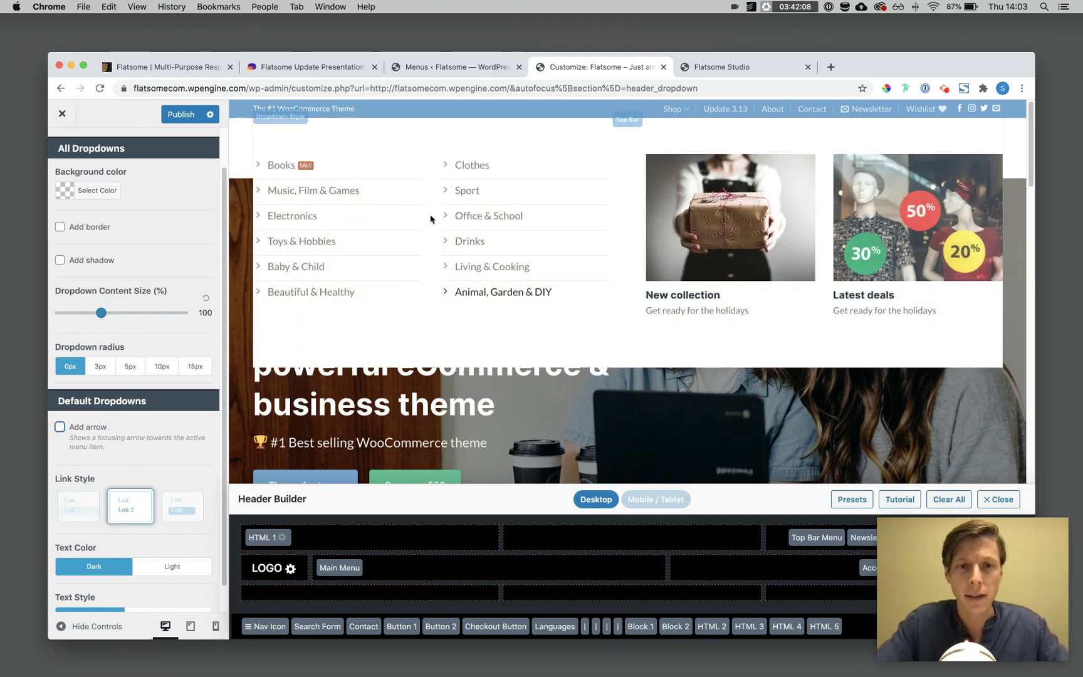
pyautogui.moveTo(415, 154)
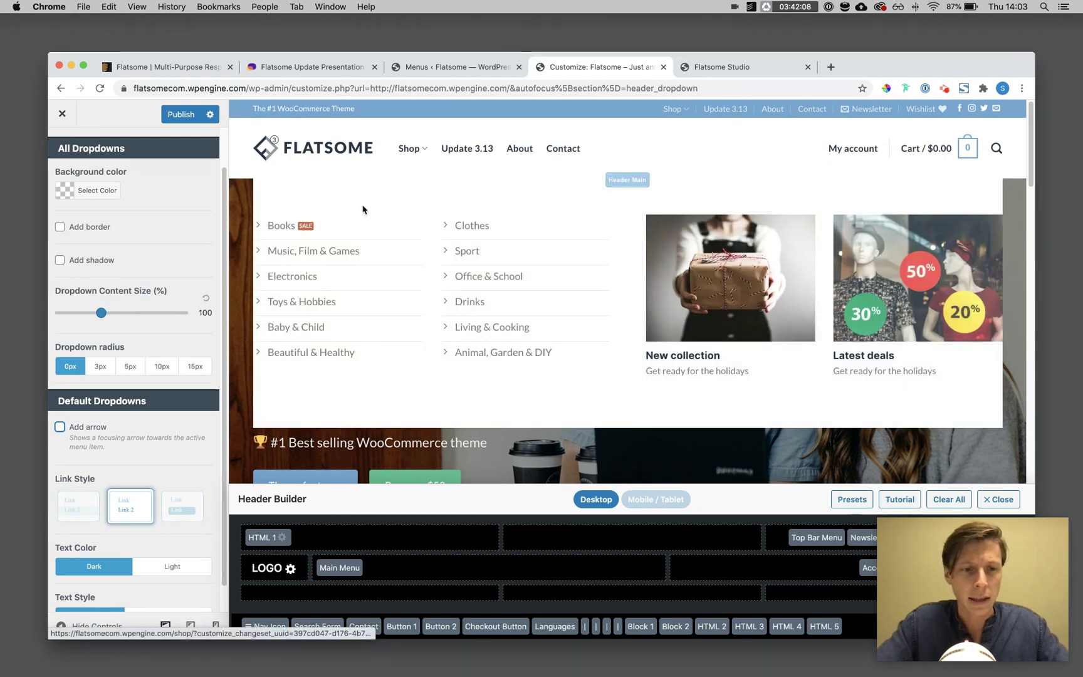
pyautogui.scroll(-1, 169, 345)
pyautogui.scroll(3, 169, 345)
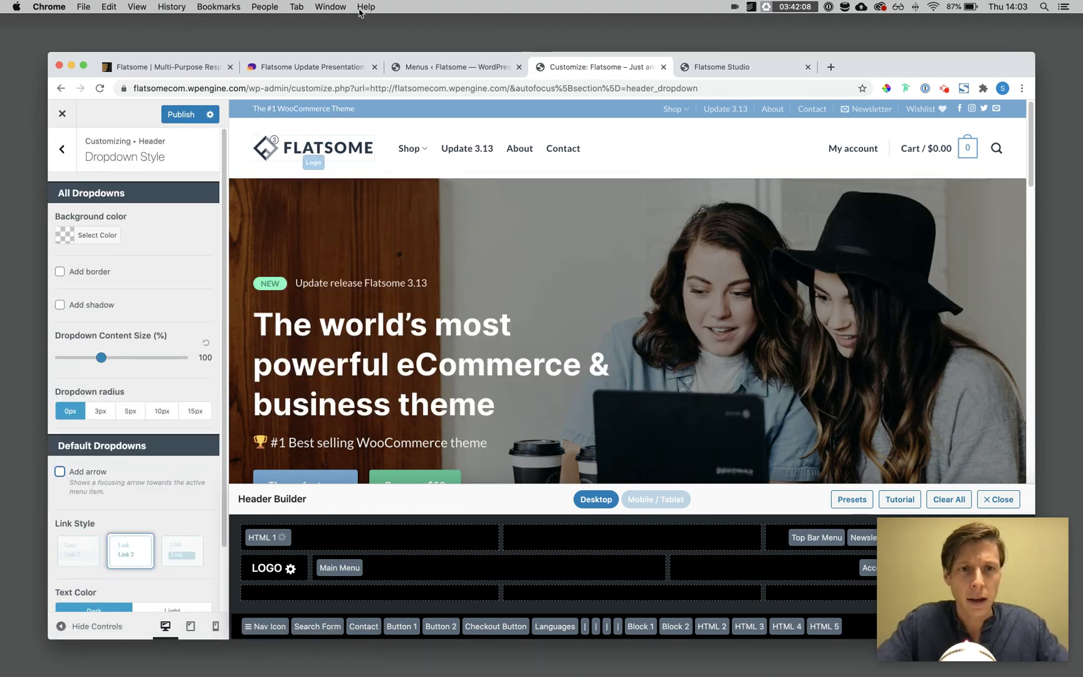
pyautogui.click(213, 67)
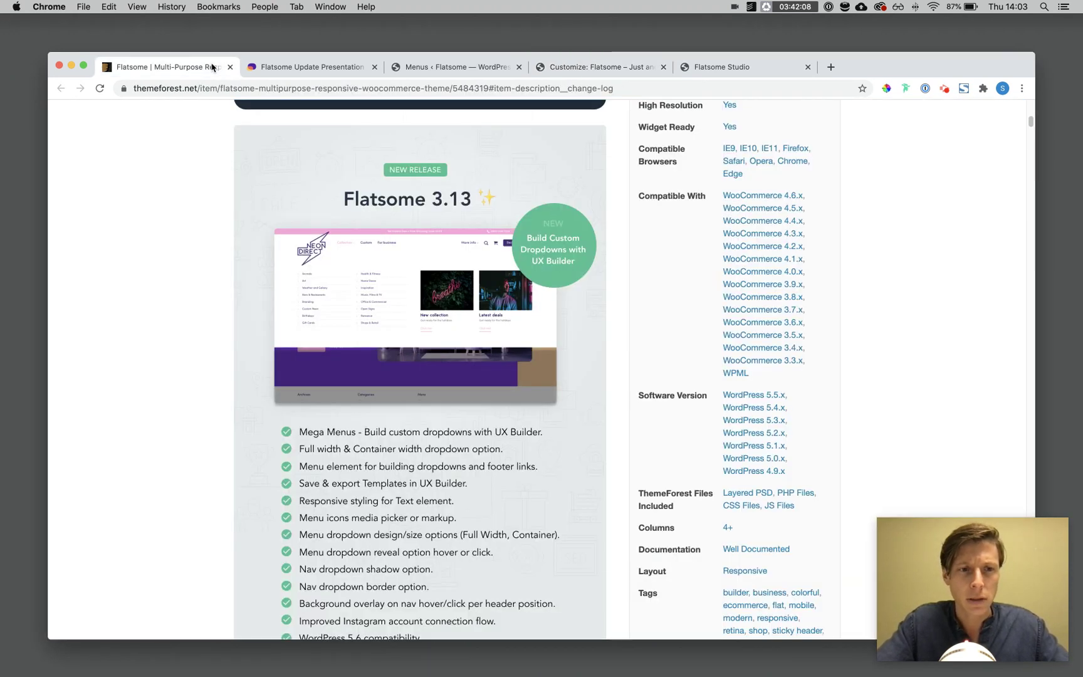
pyautogui.click(293, 66)
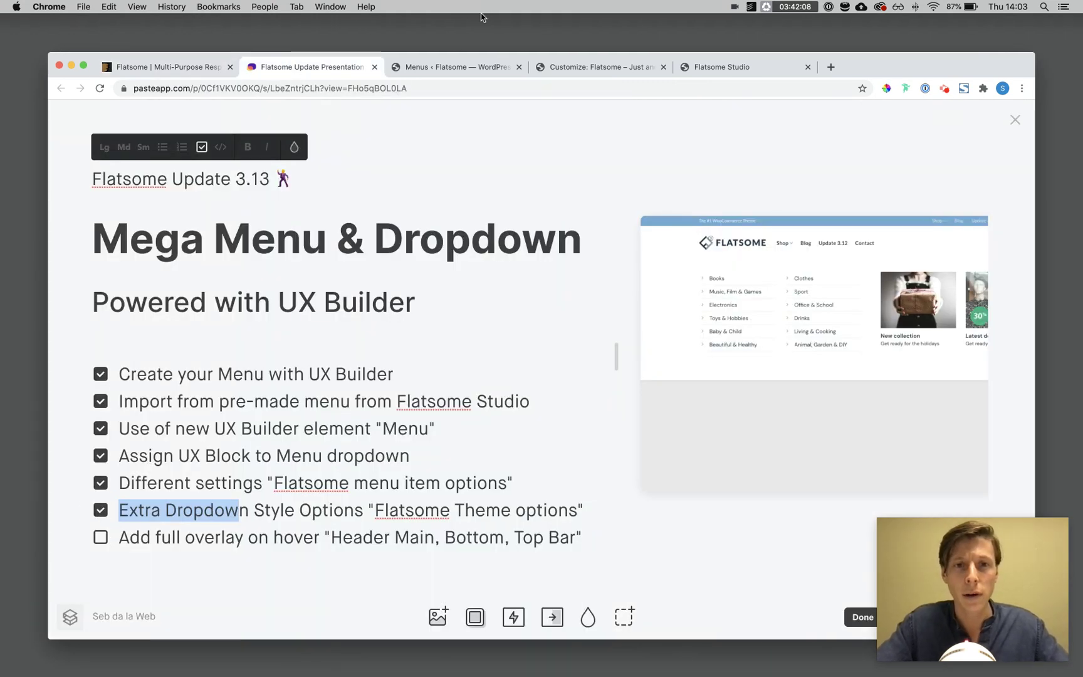
pyautogui.click(451, 66)
# Step: Keep Custom Dropdown as Shop's UX block, set its design to Full width, and save the menu
pyautogui.click(586, 383)
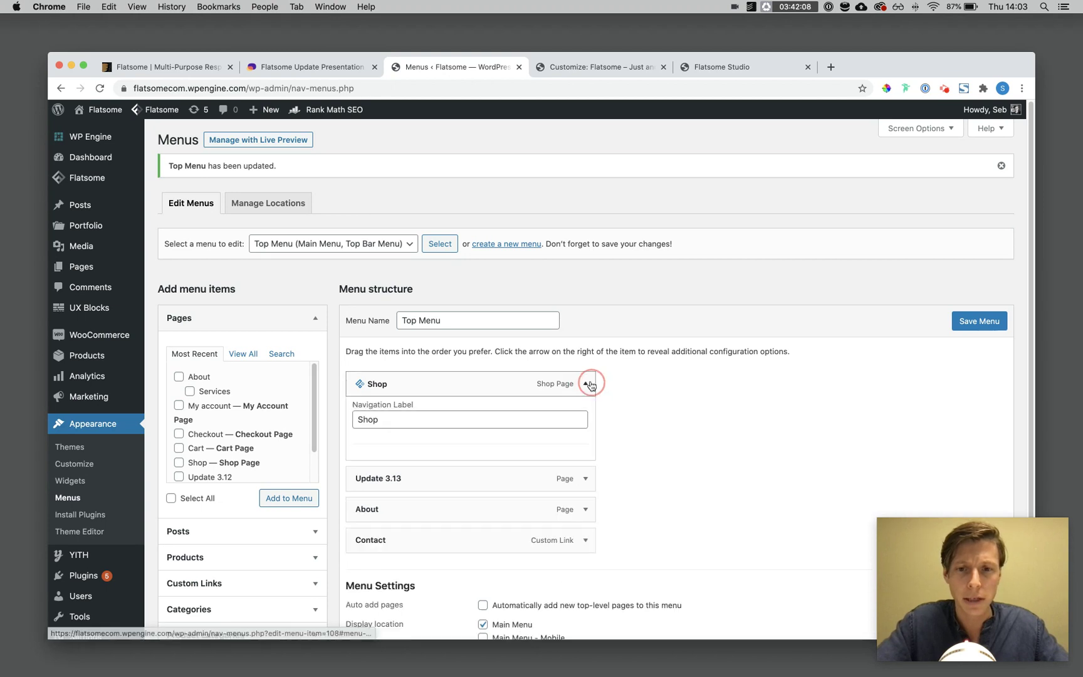
pyautogui.scroll(-3, 477, 495)
pyautogui.click(463, 500)
pyautogui.click(463, 499)
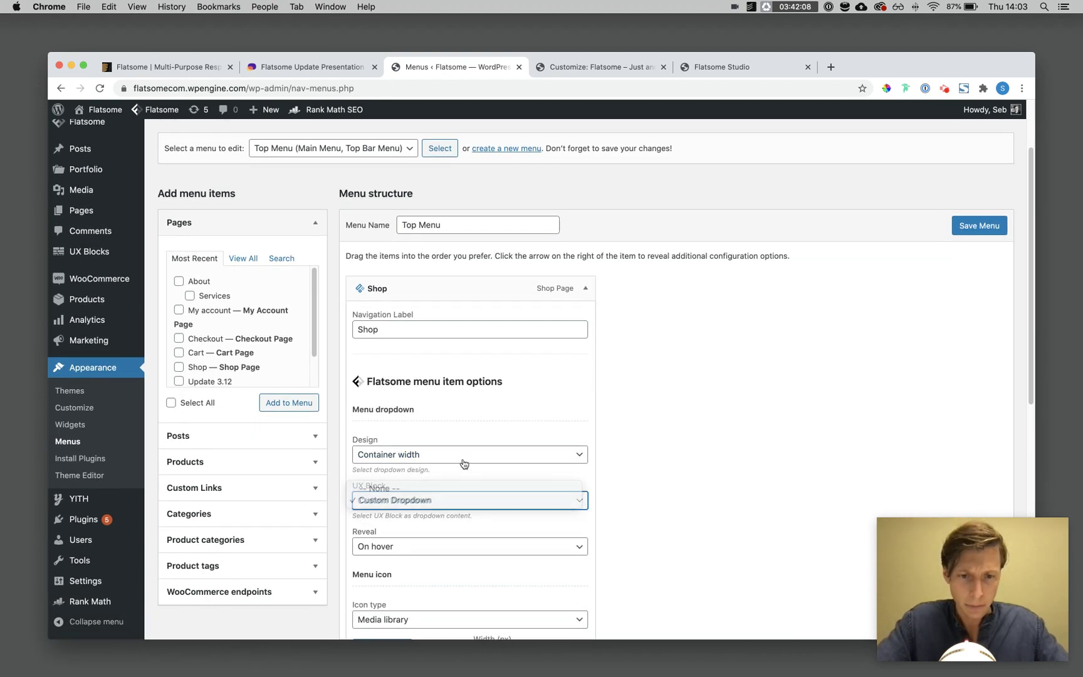
pyautogui.click(464, 454)
pyautogui.click(451, 466)
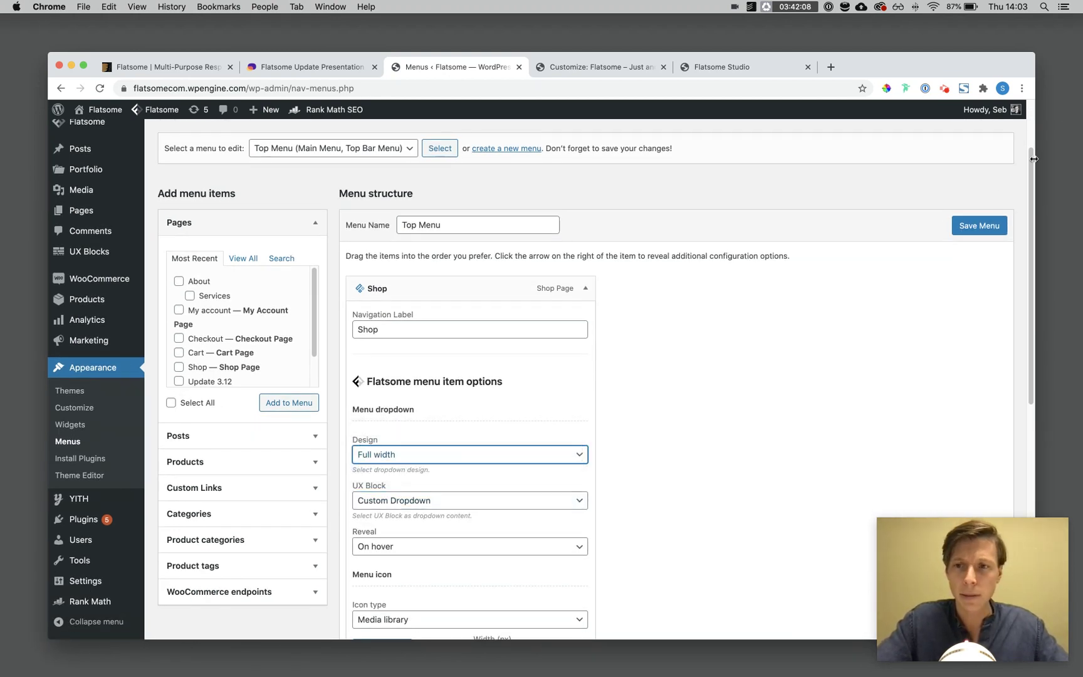
pyautogui.click(979, 225)
# Step: Close the Flatsome Studio tab and visit the live site to check the Shop mega menu
pyautogui.click(640, 70)
pyautogui.click(714, 67)
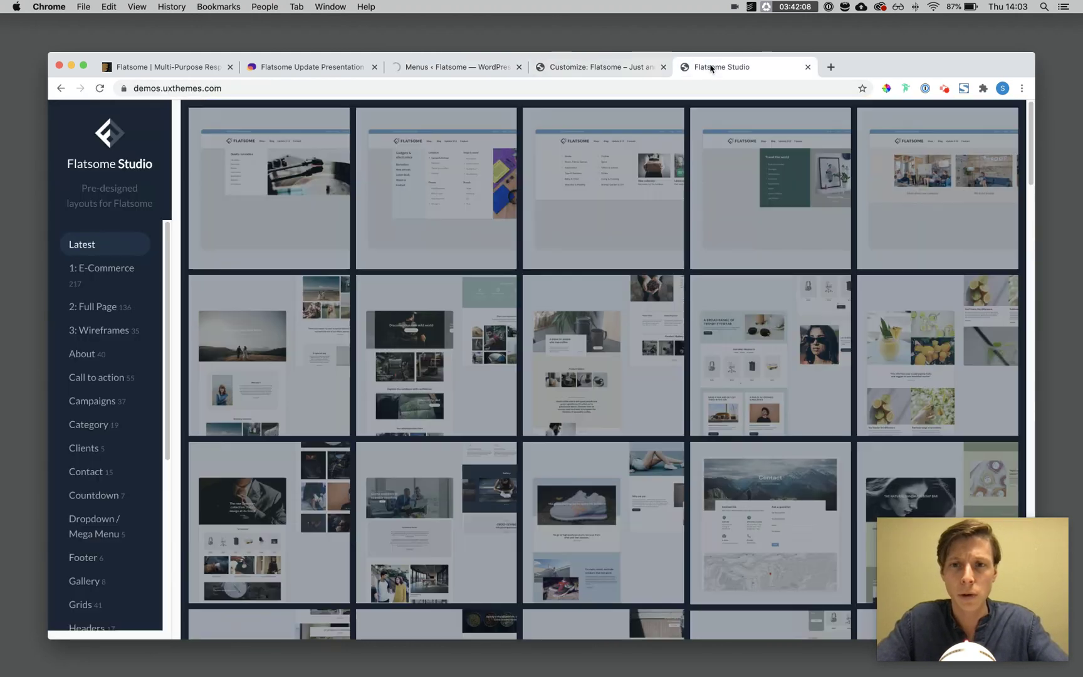
pyautogui.press('super+w')
pyautogui.click(451, 67)
pyautogui.moveTo(103, 110)
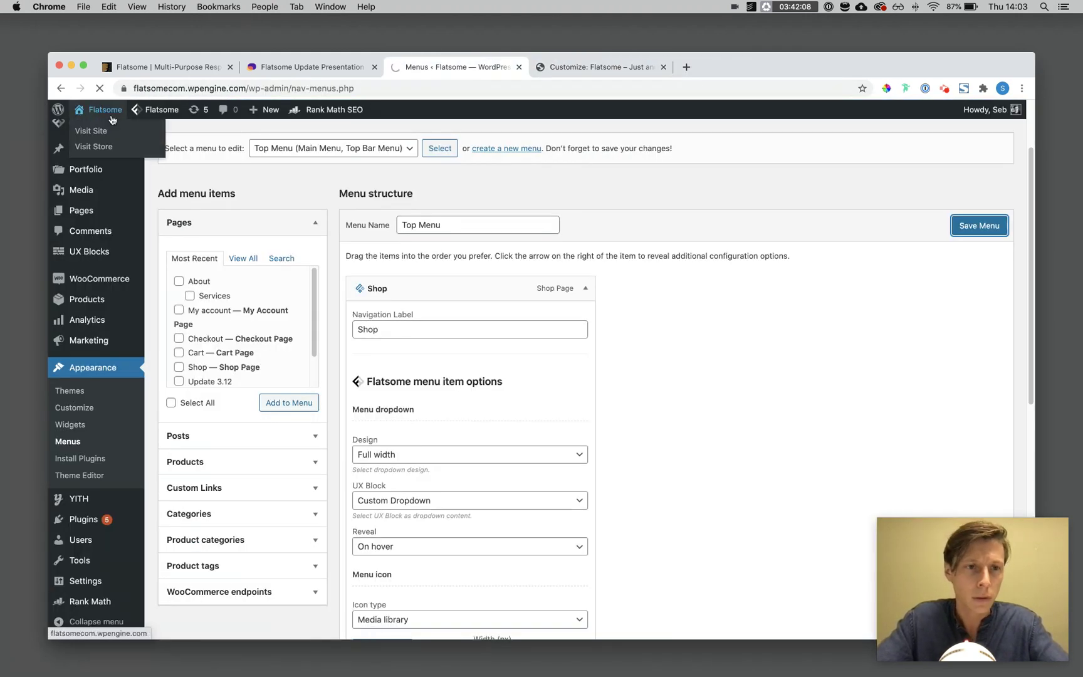
pyautogui.click(112, 131)
pyautogui.moveTo(459, 67); pyautogui.dragTo(509, 70)
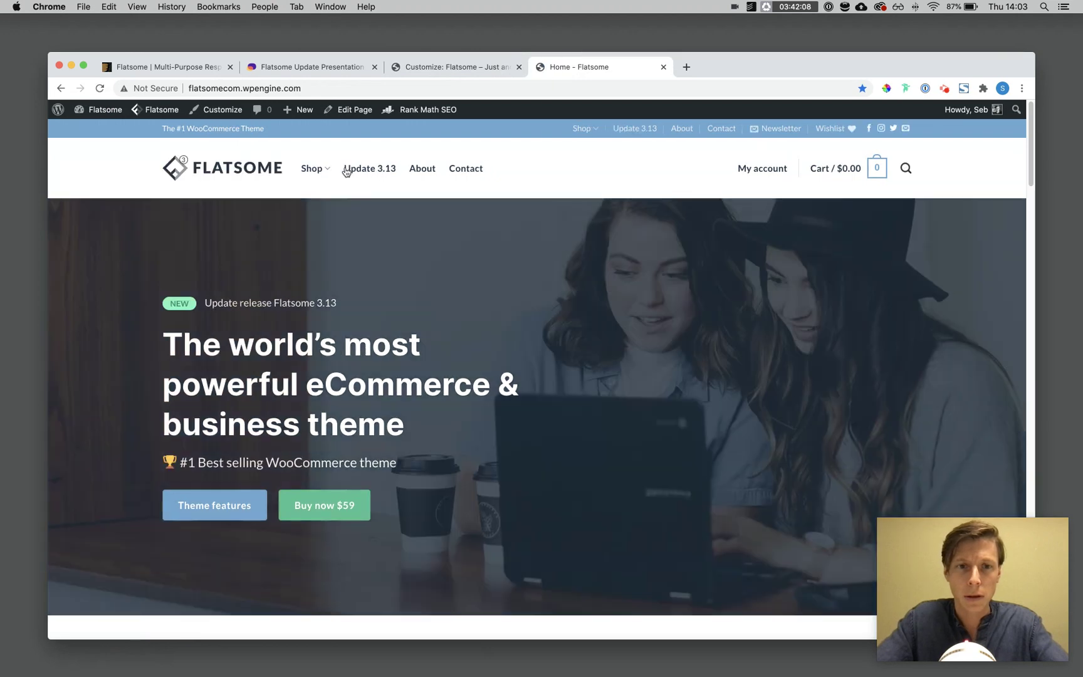
pyautogui.moveTo(317, 169)
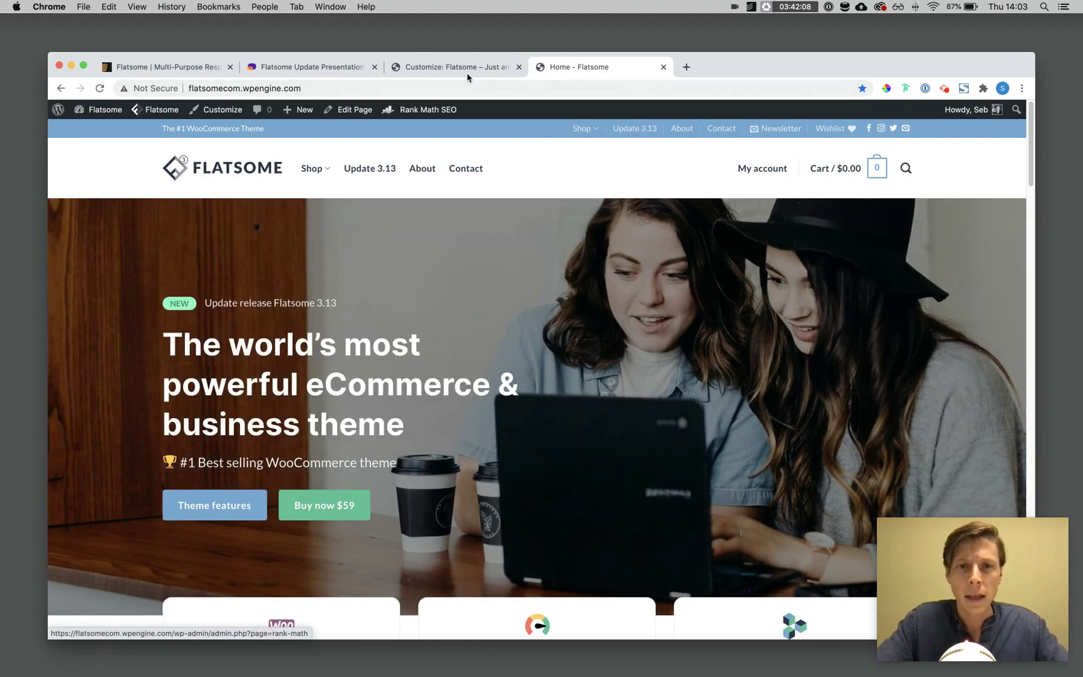
pyautogui.click(457, 67)
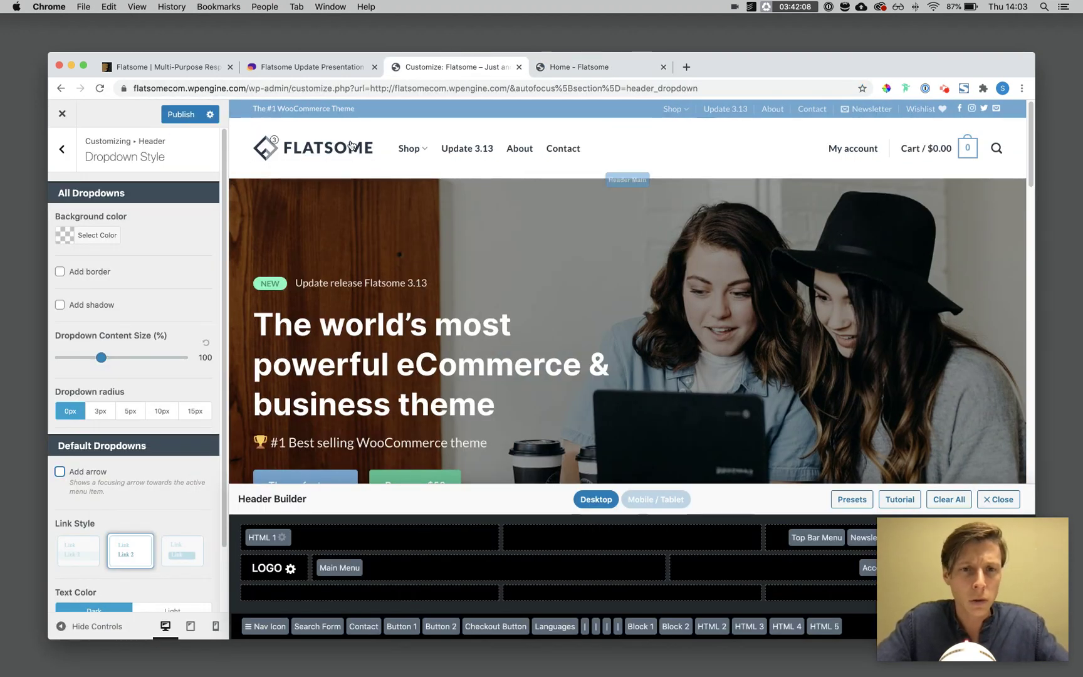
# Step: Reload the Customizer and enable Add overlay on hover in Header Main
pyautogui.press('super+r')
pyautogui.click(622, 230)
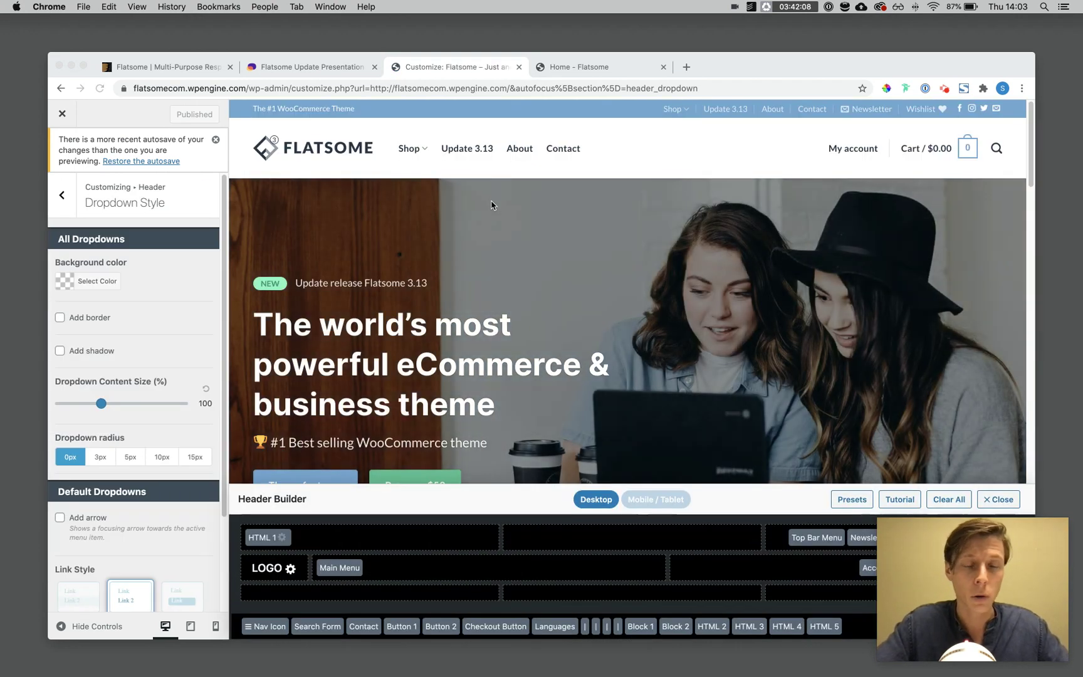
pyautogui.click(59, 208)
pyautogui.click(101, 317)
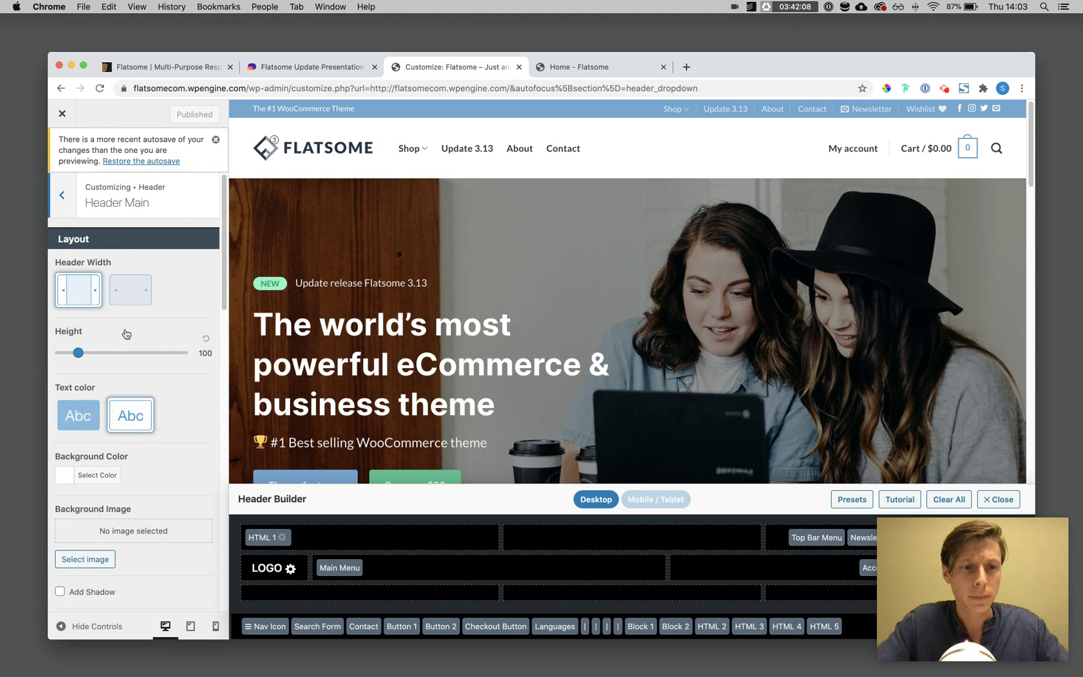
pyautogui.scroll(-10, 126, 334)
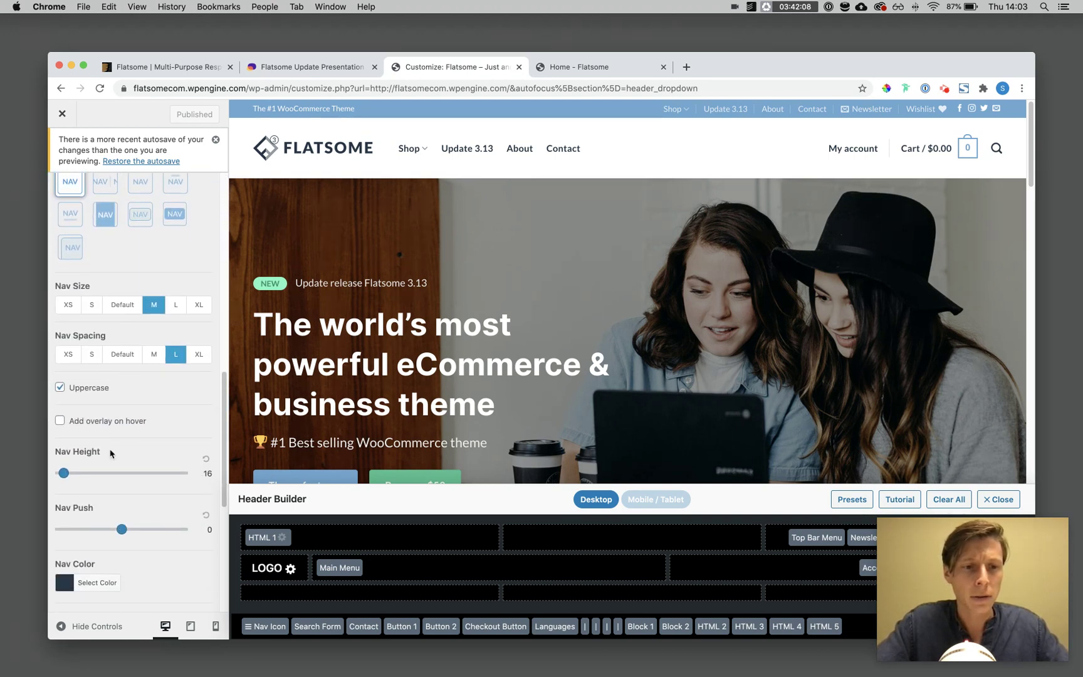
pyautogui.click(60, 420)
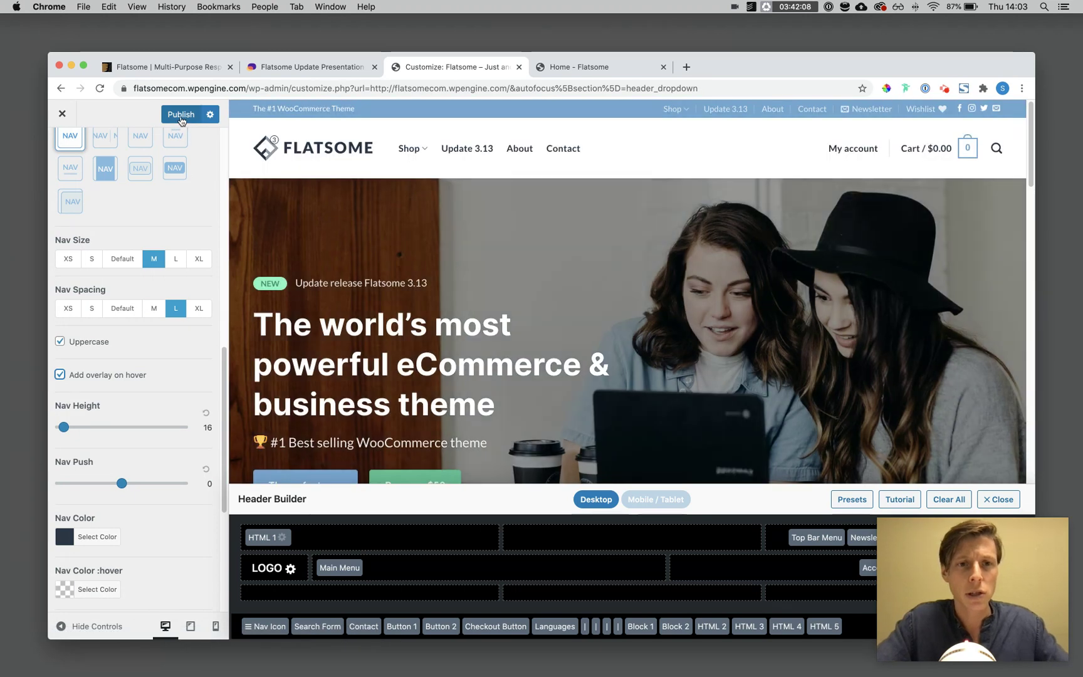
# Step: Reload the live homepage and preview the Shop mega menu with the dimmed overlay
pyautogui.click(573, 69)
pyautogui.press('super+r')
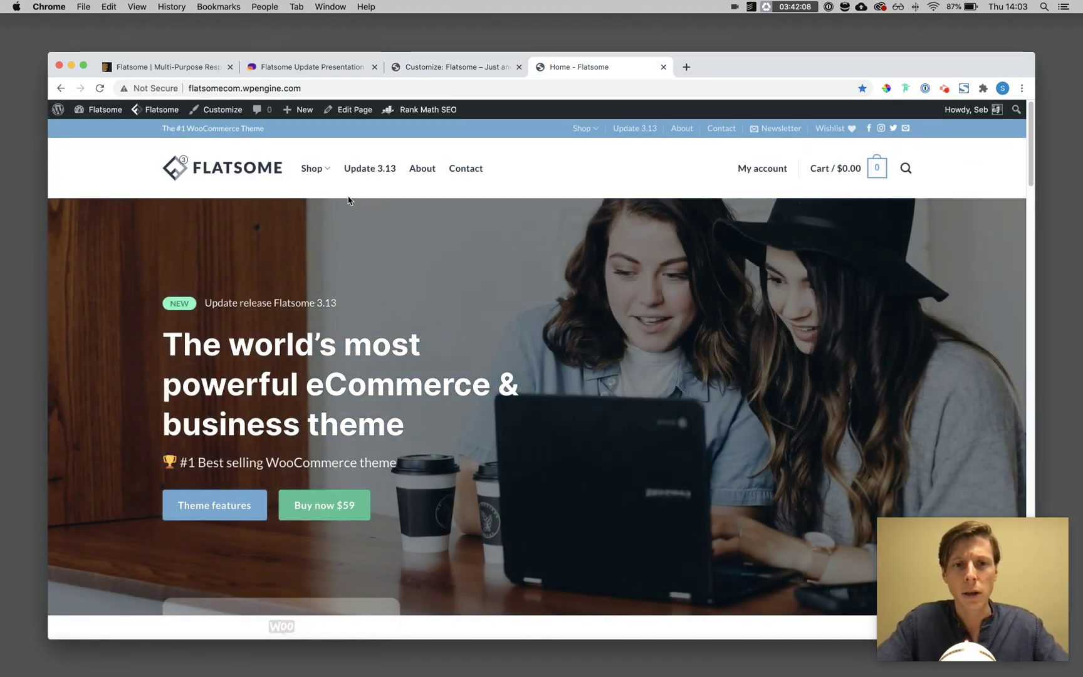
pyautogui.moveTo(316, 177)
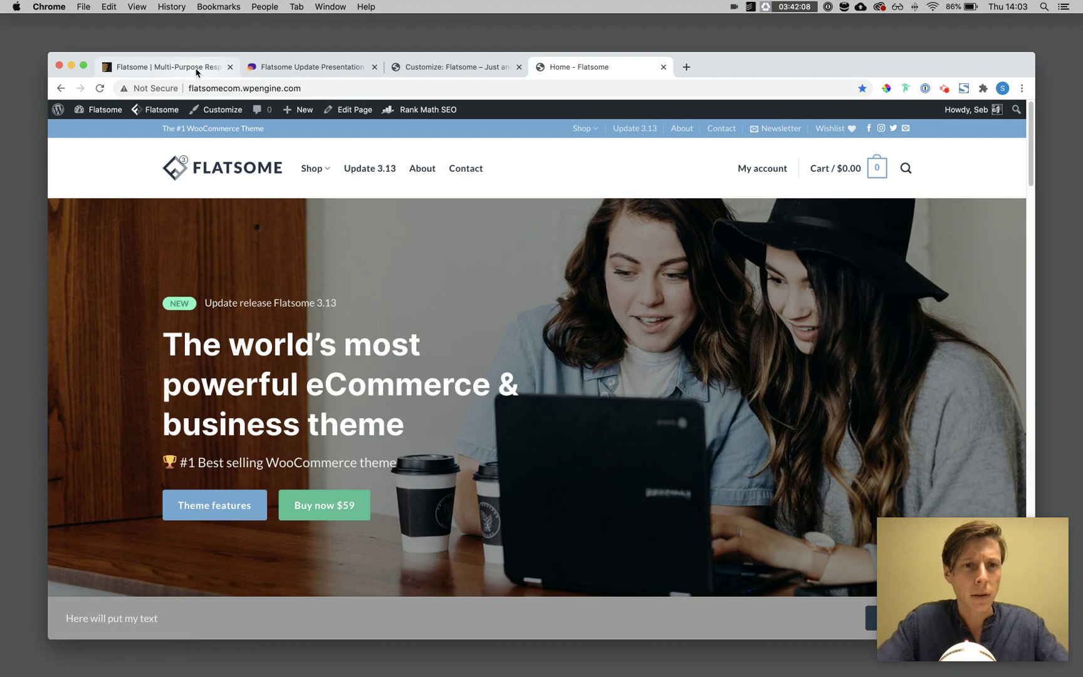
pyautogui.click(176, 67)
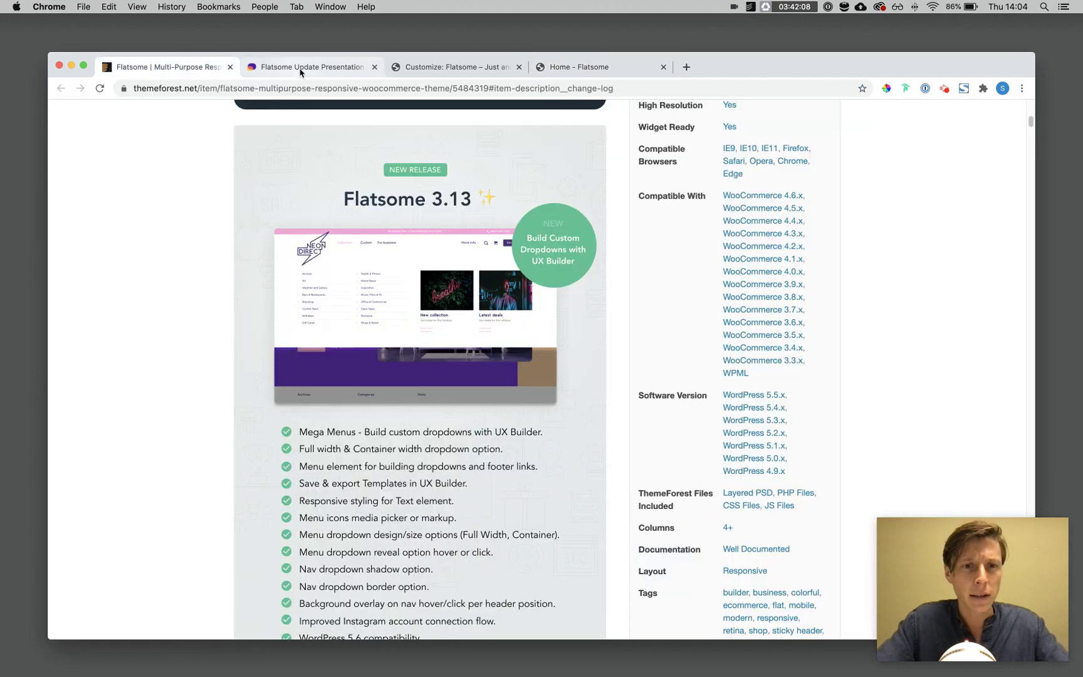
pyautogui.click(301, 70)
pyautogui.click(100, 538)
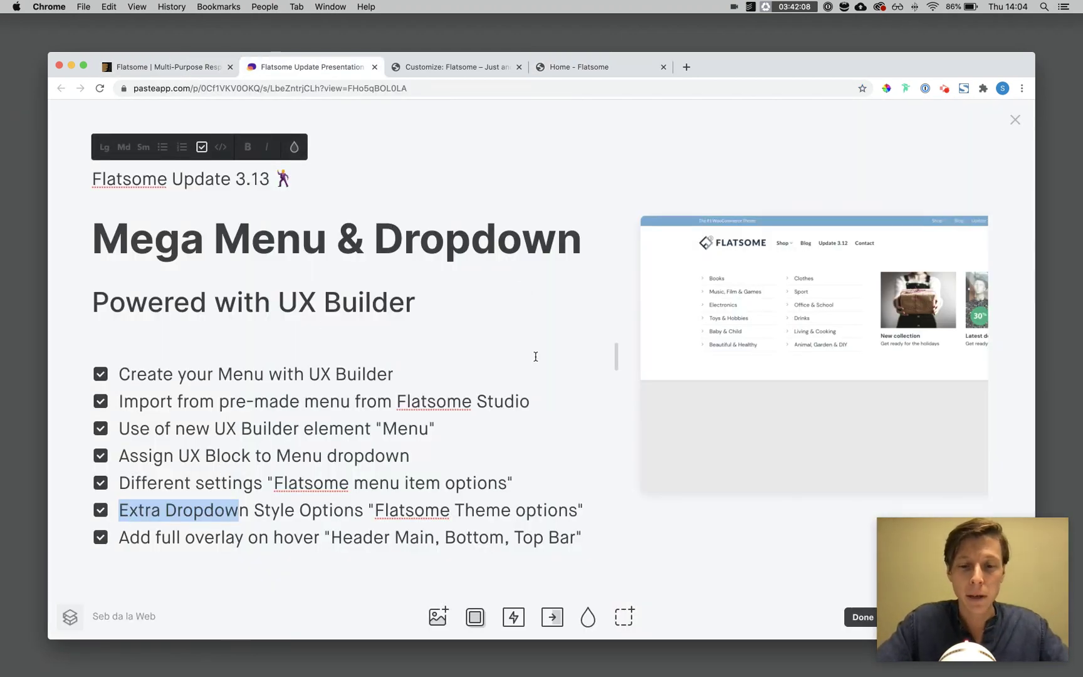
pyautogui.hotkey('ctrl', 'z')
pyautogui.press('Escape')
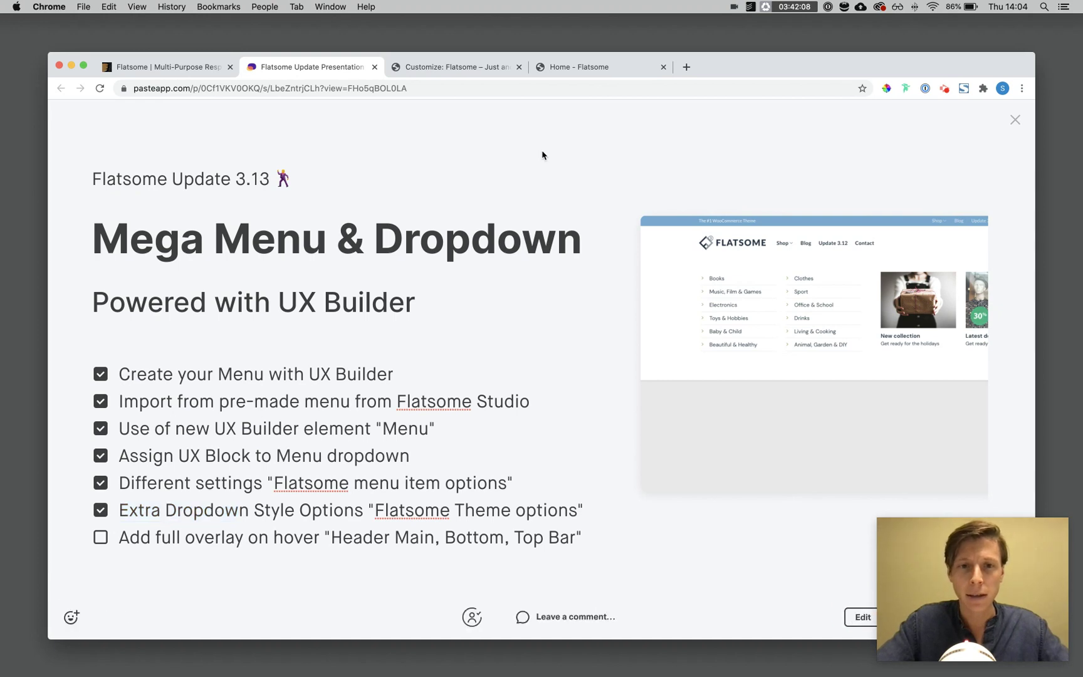
pyautogui.click(558, 68)
# Step: Open a new tab and load demos.uxthemes.com by typing 'demo' in the address bar
pyautogui.press('cmd+t')
pyautogui.write('demo')
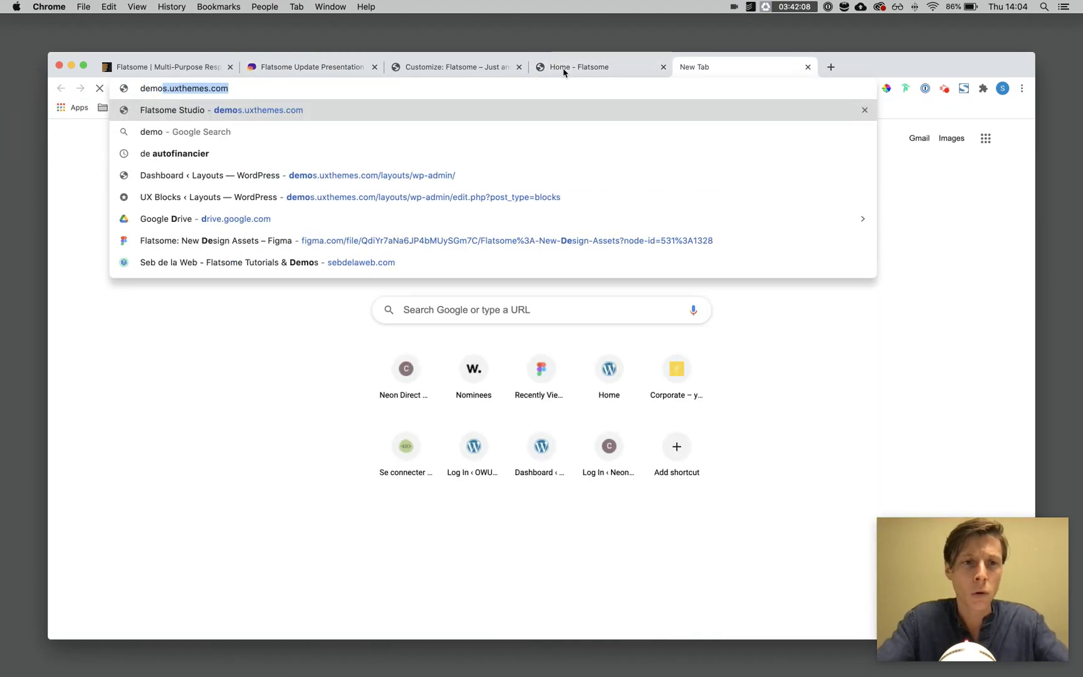
pyautogui.press('Return')
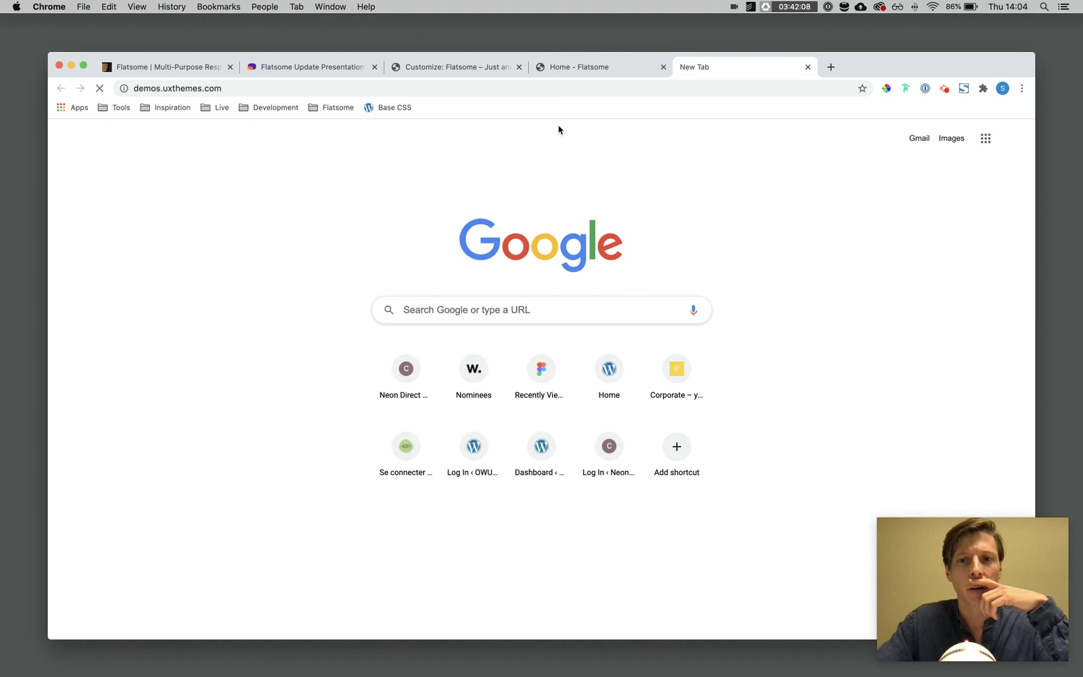